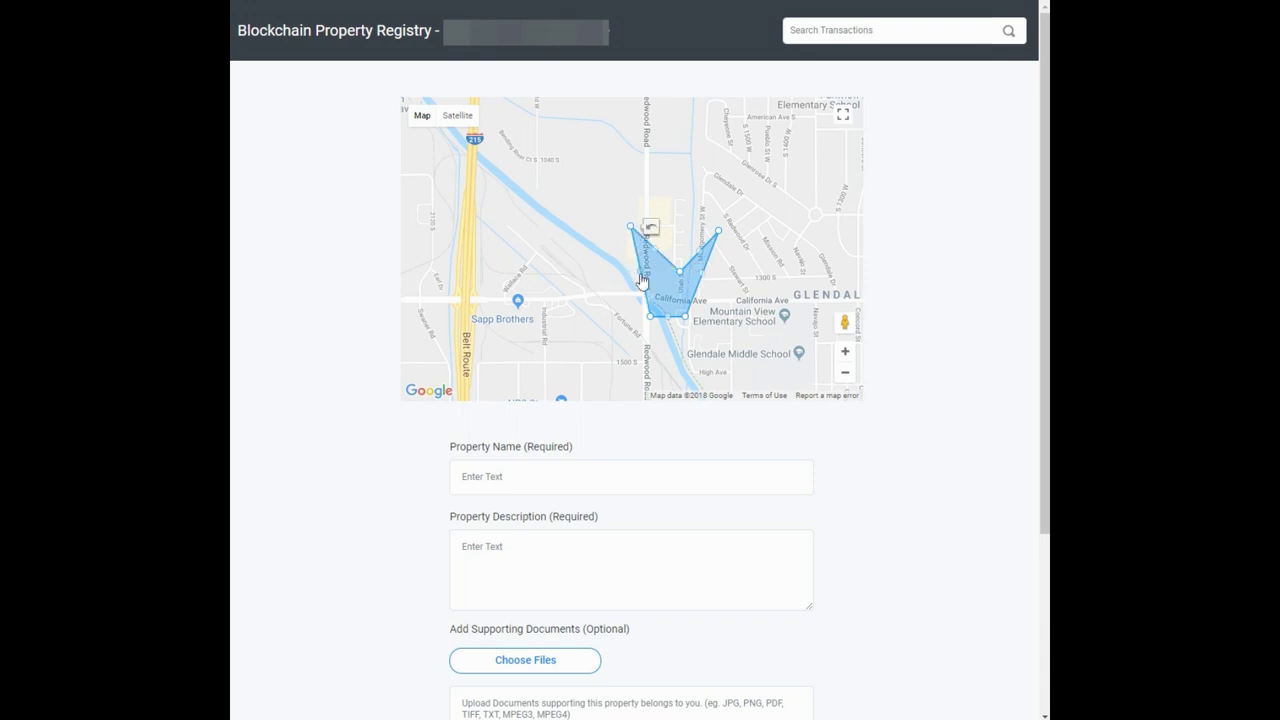
# Step: Pull the western edge of the property boundary out to the southwest near California Ave, and name the property "Boisbiens Bowels"
pyautogui.moveTo(618, 311); pyautogui.dragTo(611, 302)
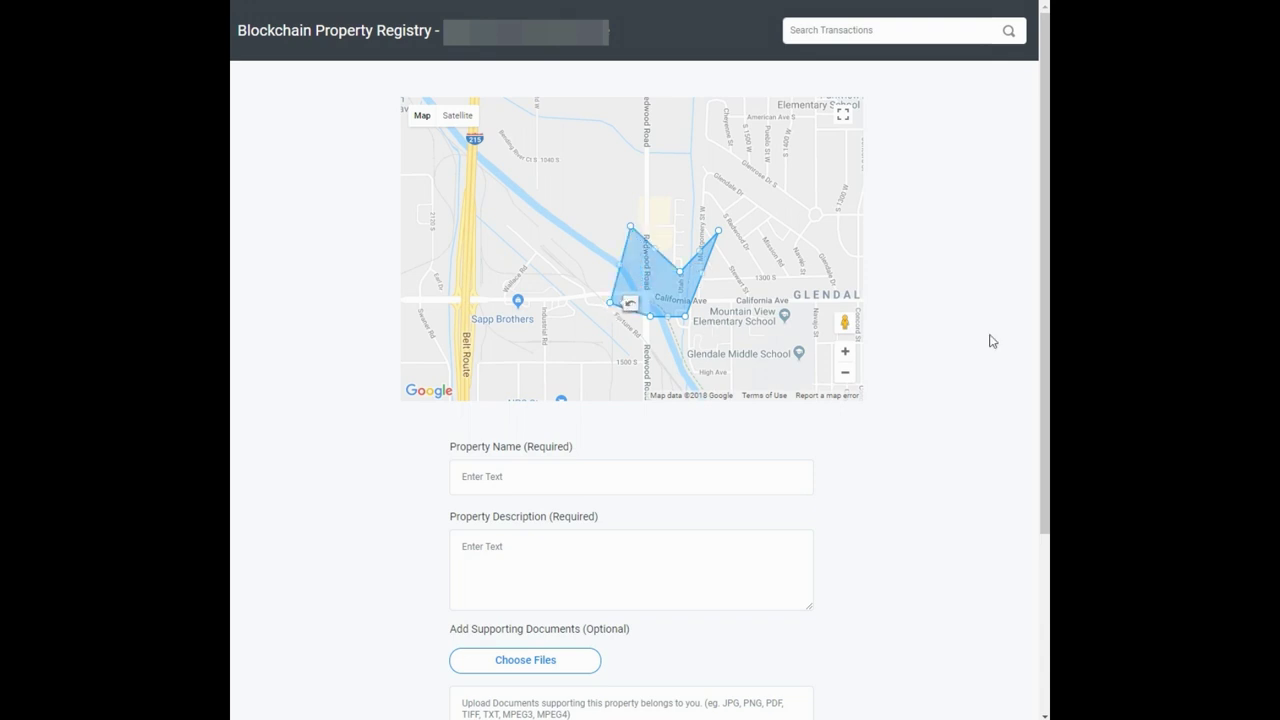
pyautogui.moveTo(1046, 316); pyautogui.dragTo(1047, 501)
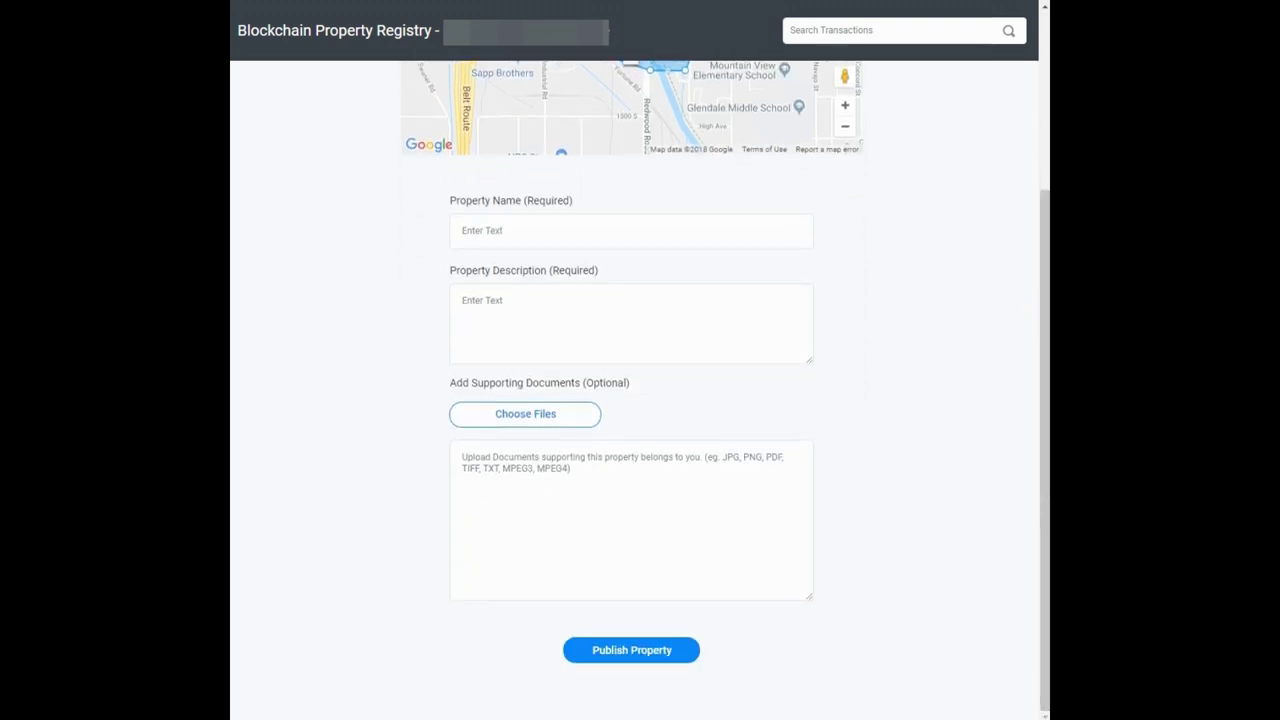
pyautogui.click(521, 235)
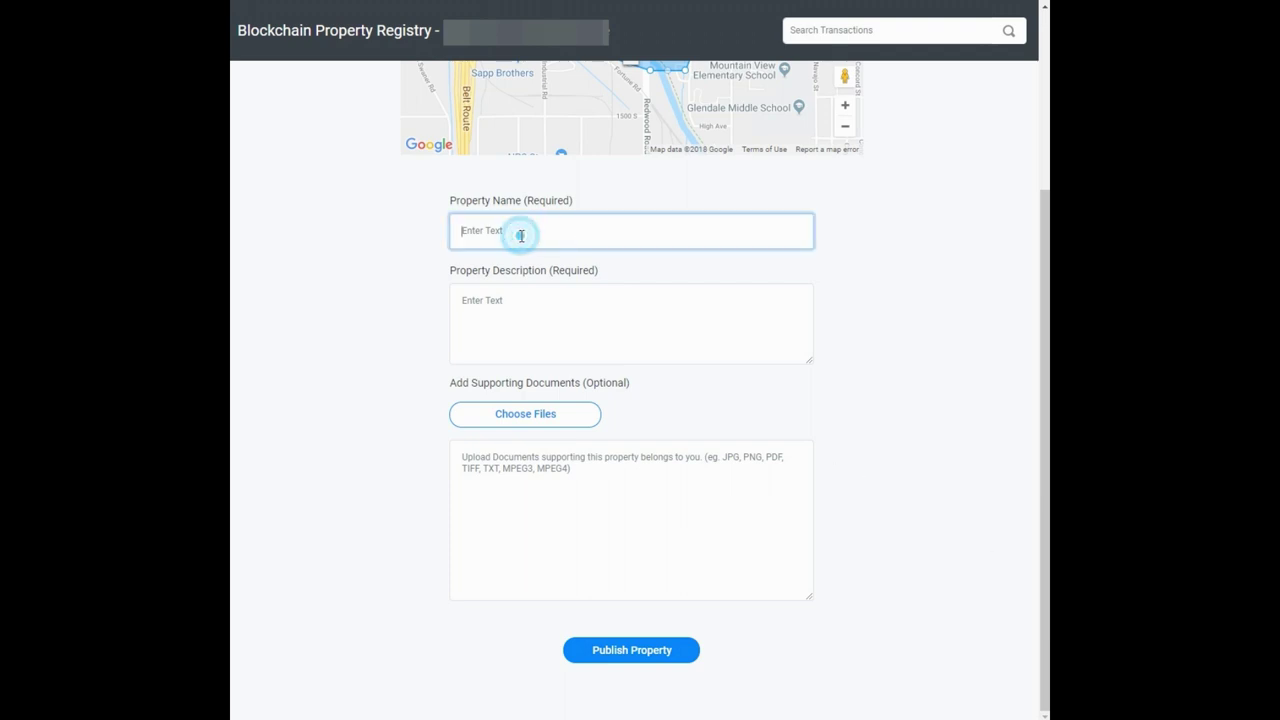
pyautogui.write('Boisbiens Boweis')
# Step: Describe the property as "Edoras was built at the end of the valley of Harrowdale, which lay under the great mountain Starkhorn."
pyautogui.click(513, 311)
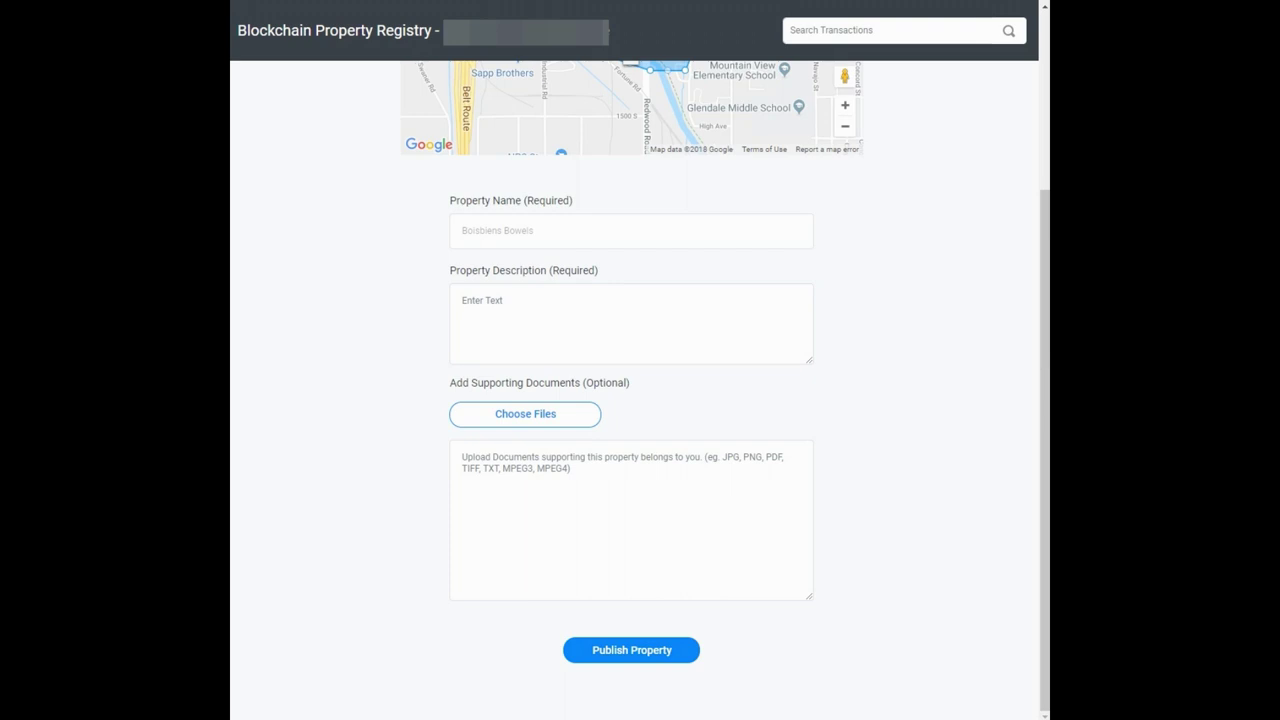
pyautogui.click(594, 296)
pyautogui.write('Edoras was built at the end of the valley of Harrowdale, which lay under the great mountain Starkhorn. Th')
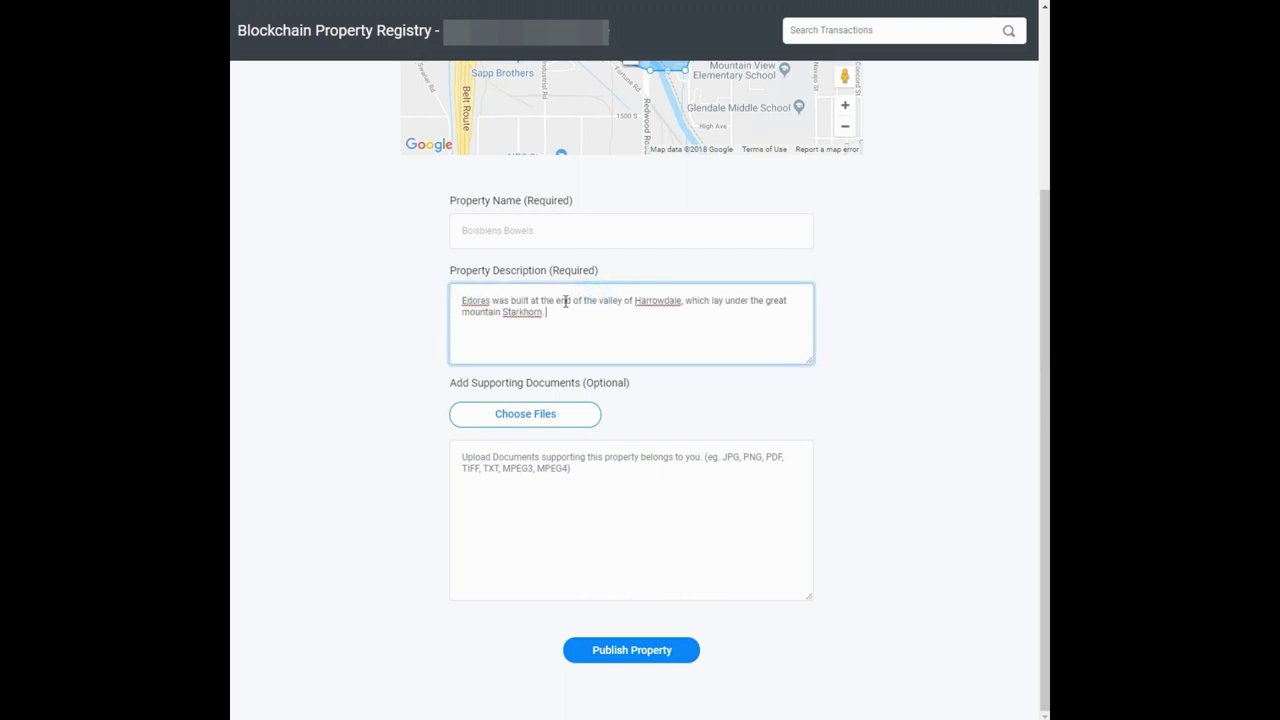
# Step: Attach middle earth map wallpaper.jpg, nebula_ngc_6357.jpg and Tall-Ship-10.jpg as supporting documents
pyautogui.click(571, 419)
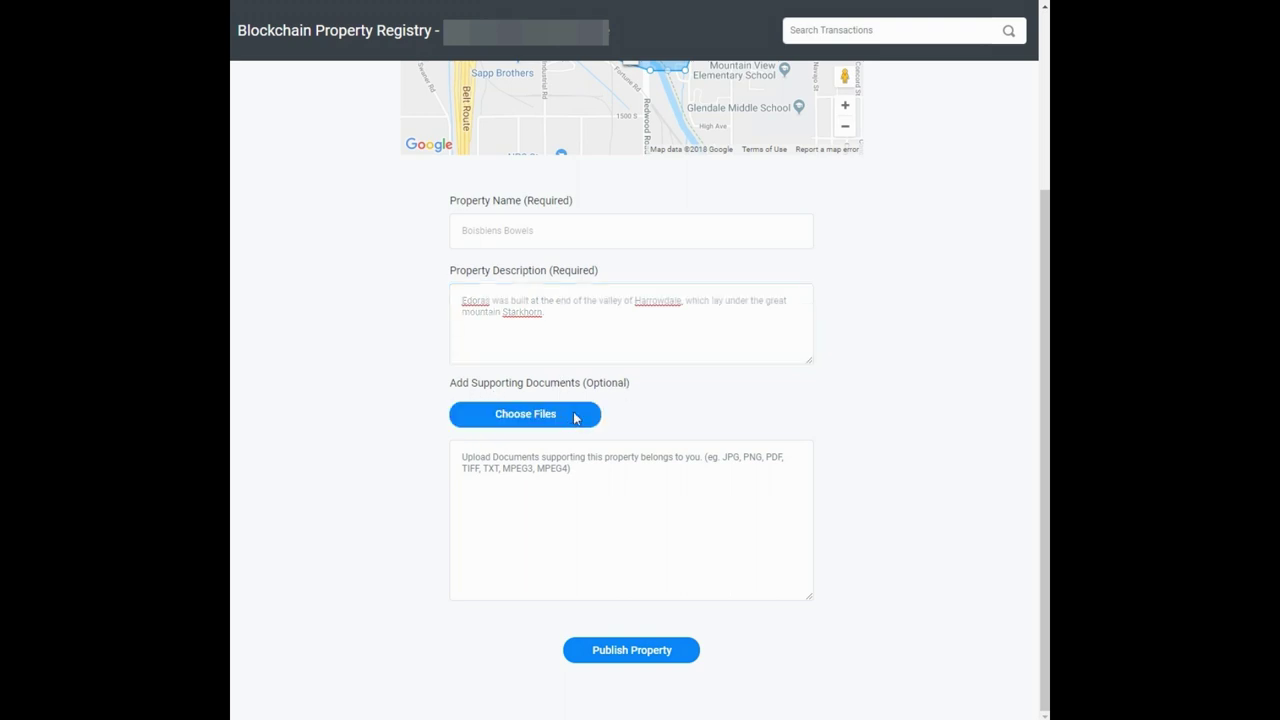
pyautogui.click(482, 72)
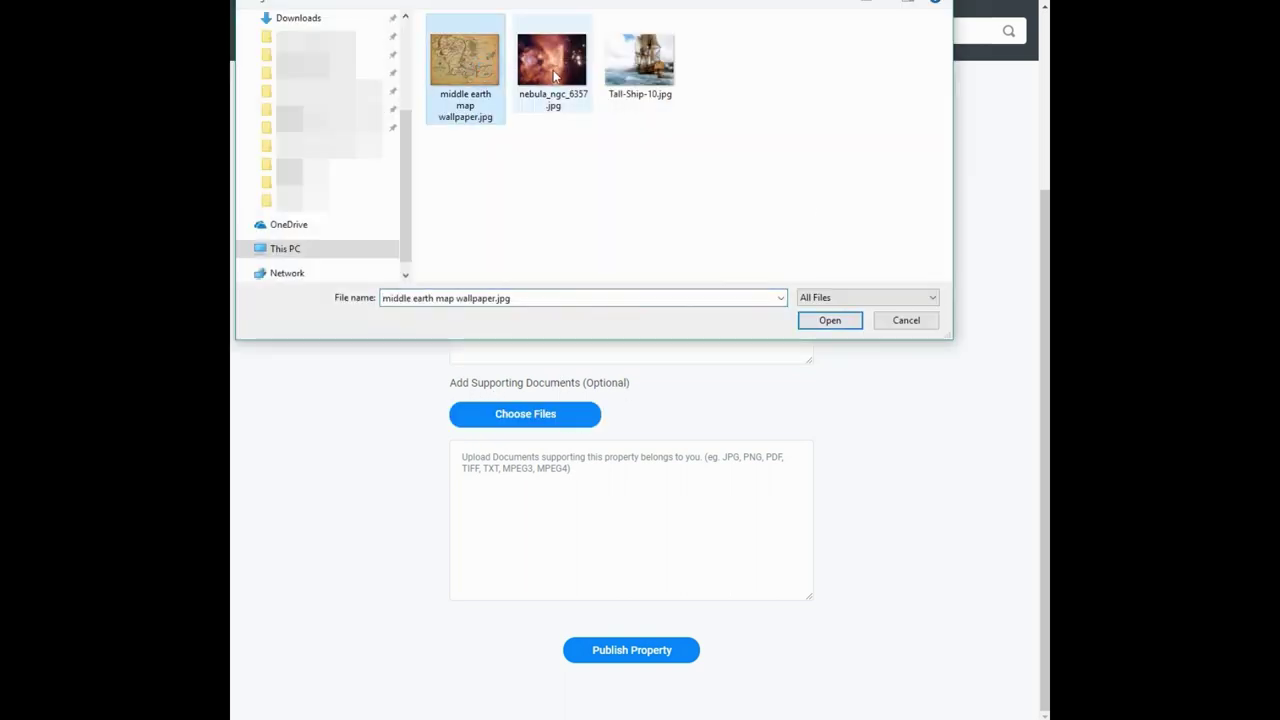
pyautogui.keyDown('ctrl'); pyautogui.click(557, 76); pyautogui.keyUp('ctrl')
pyautogui.keyDown('ctrl'); pyautogui.click(653, 77); pyautogui.keyUp('ctrl')
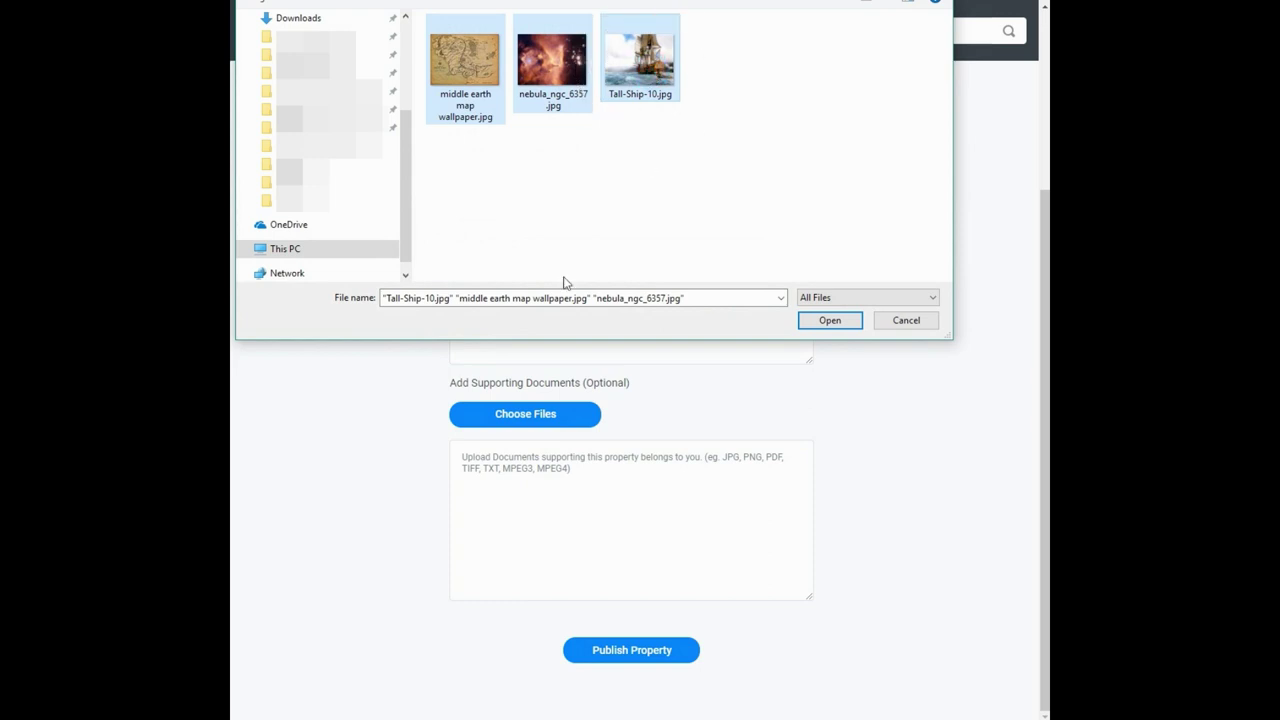
pyautogui.click(833, 322)
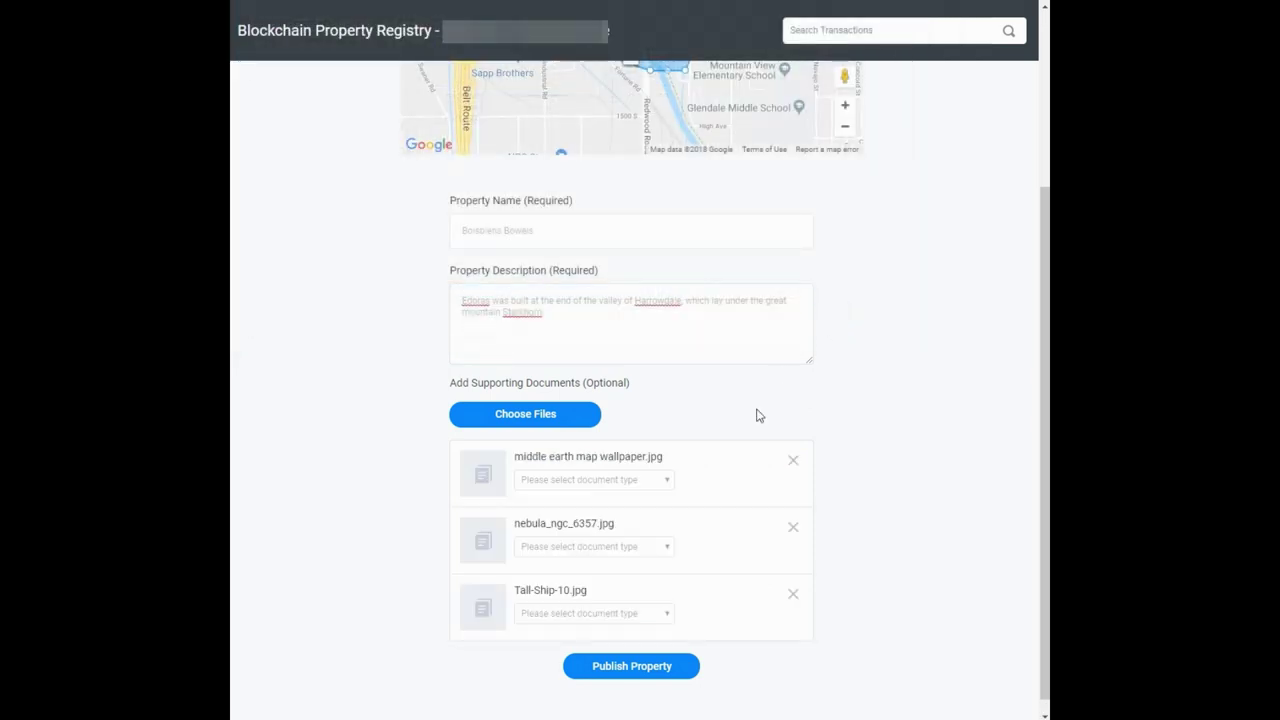
# Step: Classify the map wallpaper as proving ownership, the nebula image as proving location and Tall-Ship-10.jpg as Other (uncategorized), and publish the property
pyautogui.click(666, 482)
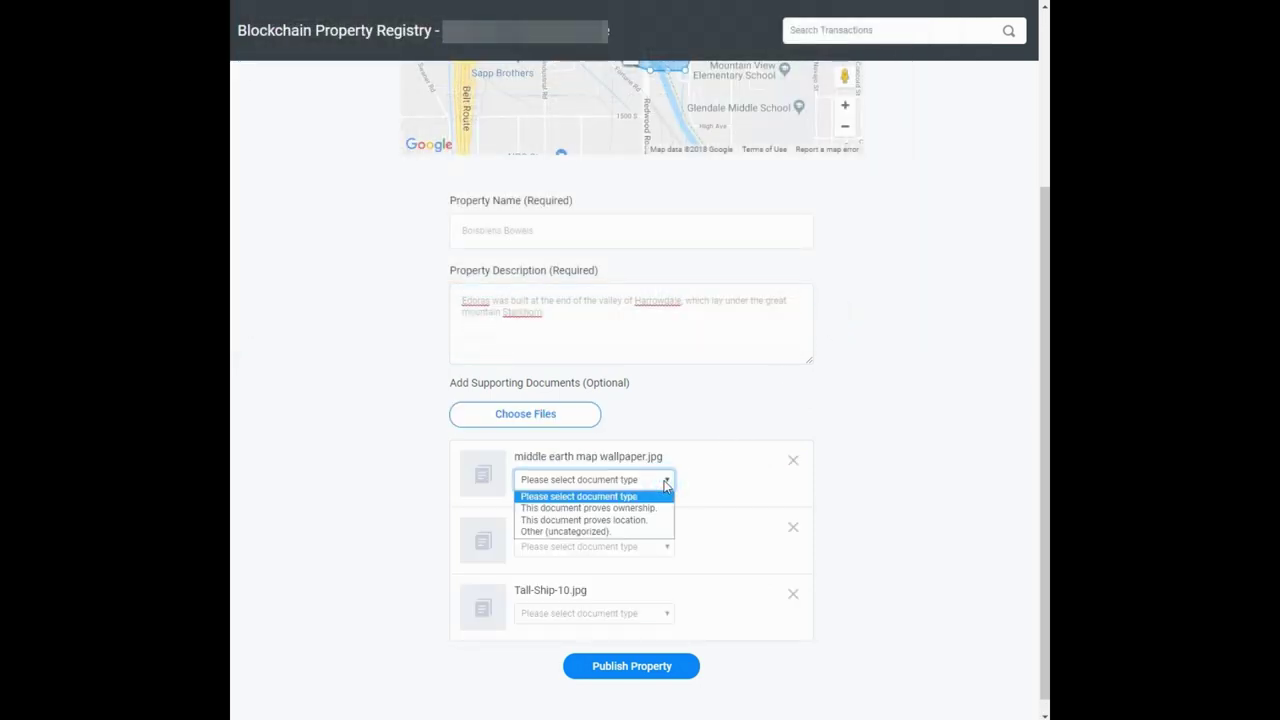
pyautogui.click(645, 509)
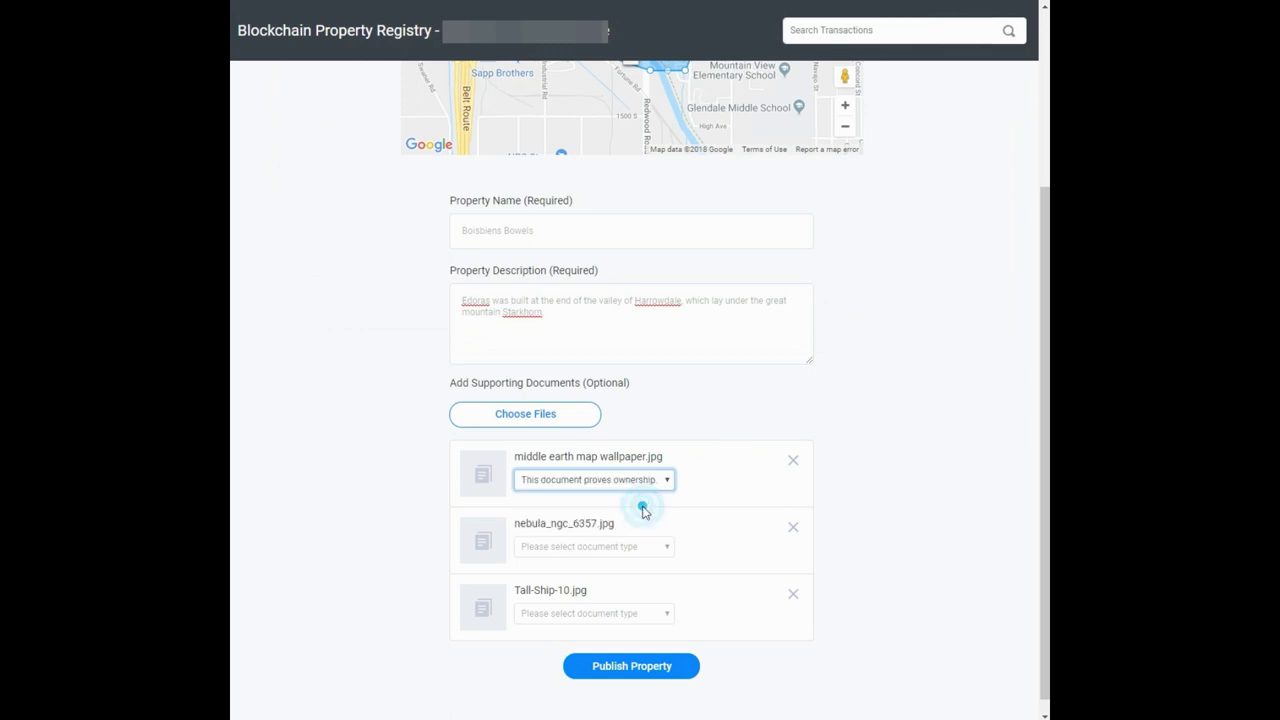
pyautogui.click(662, 548)
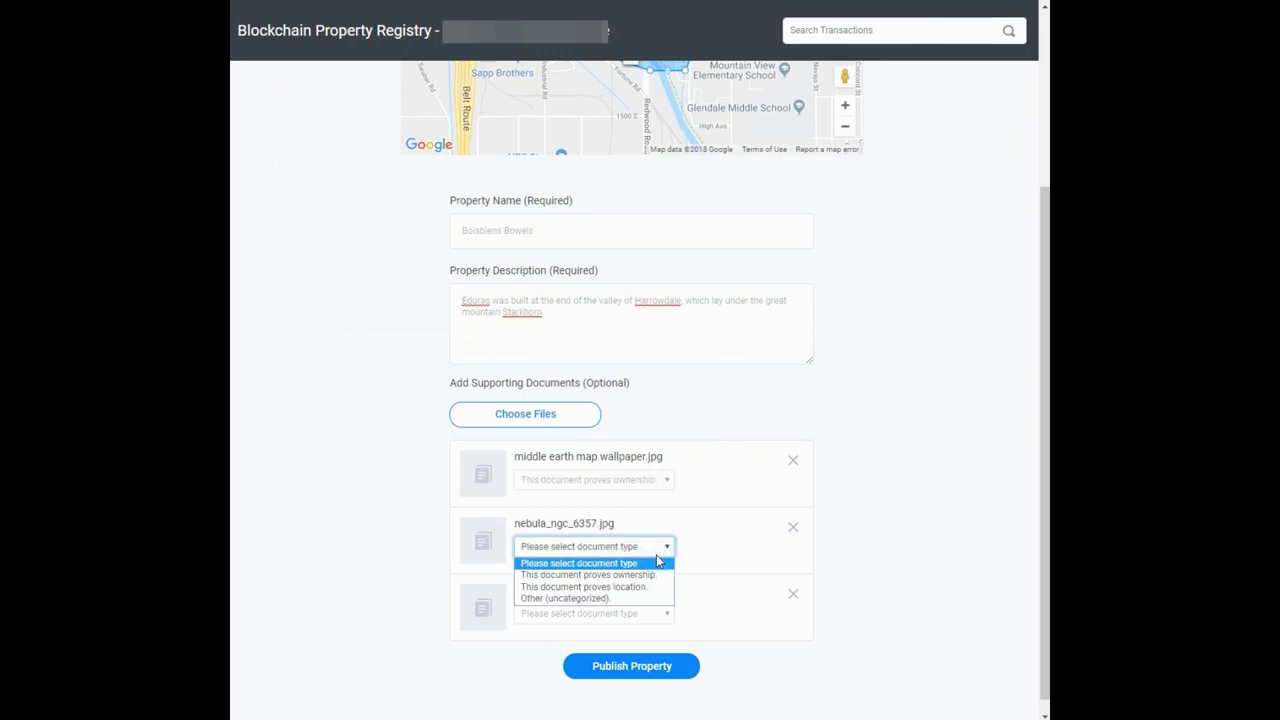
pyautogui.click(640, 589)
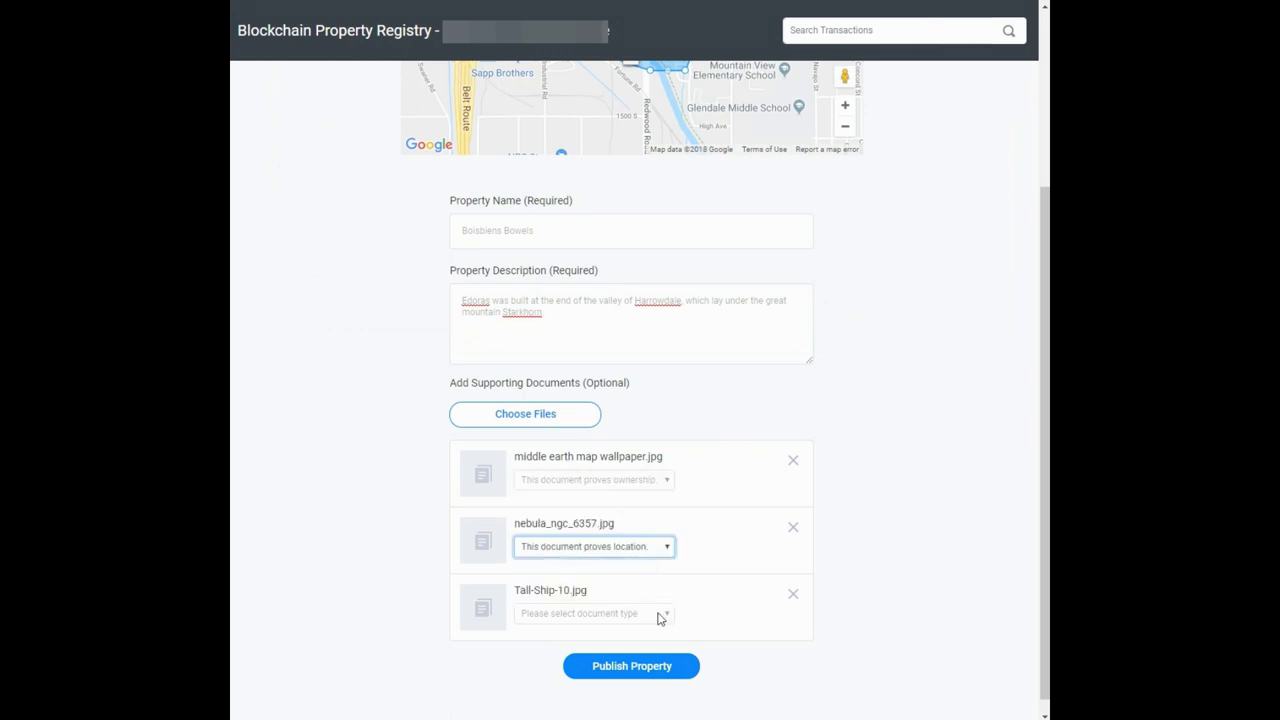
pyautogui.click(664, 616)
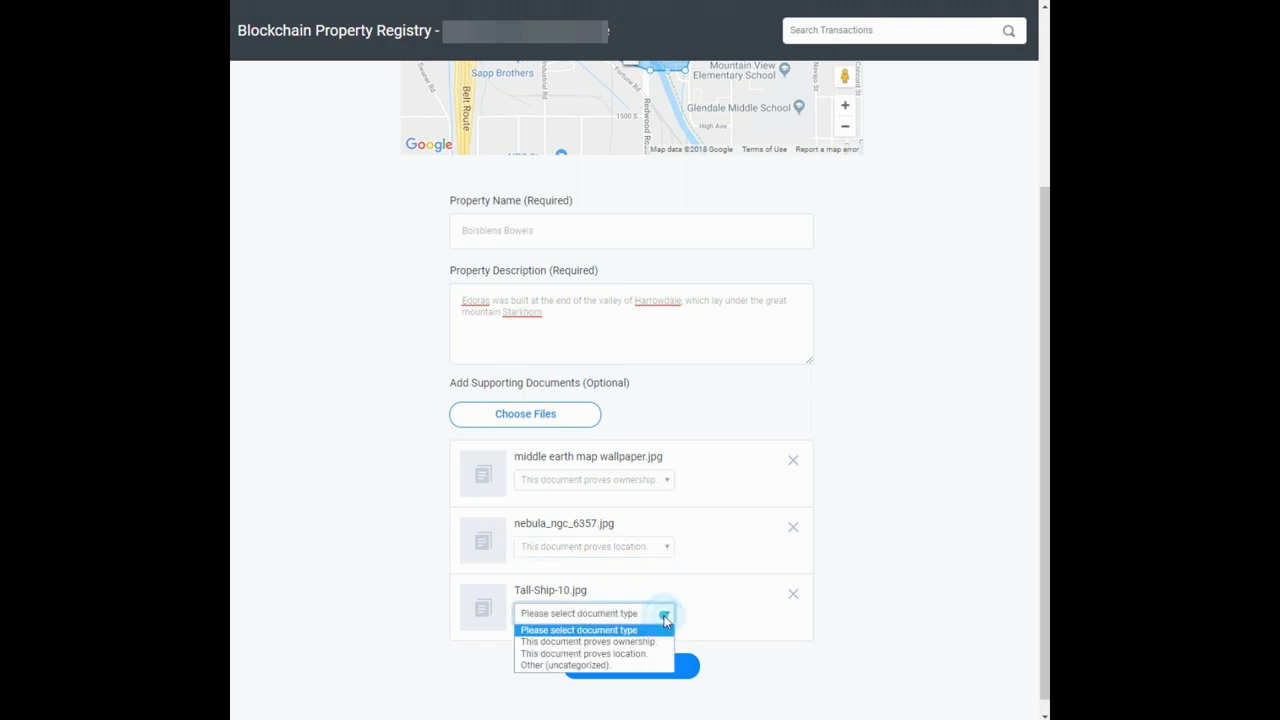
pyautogui.click(569, 667)
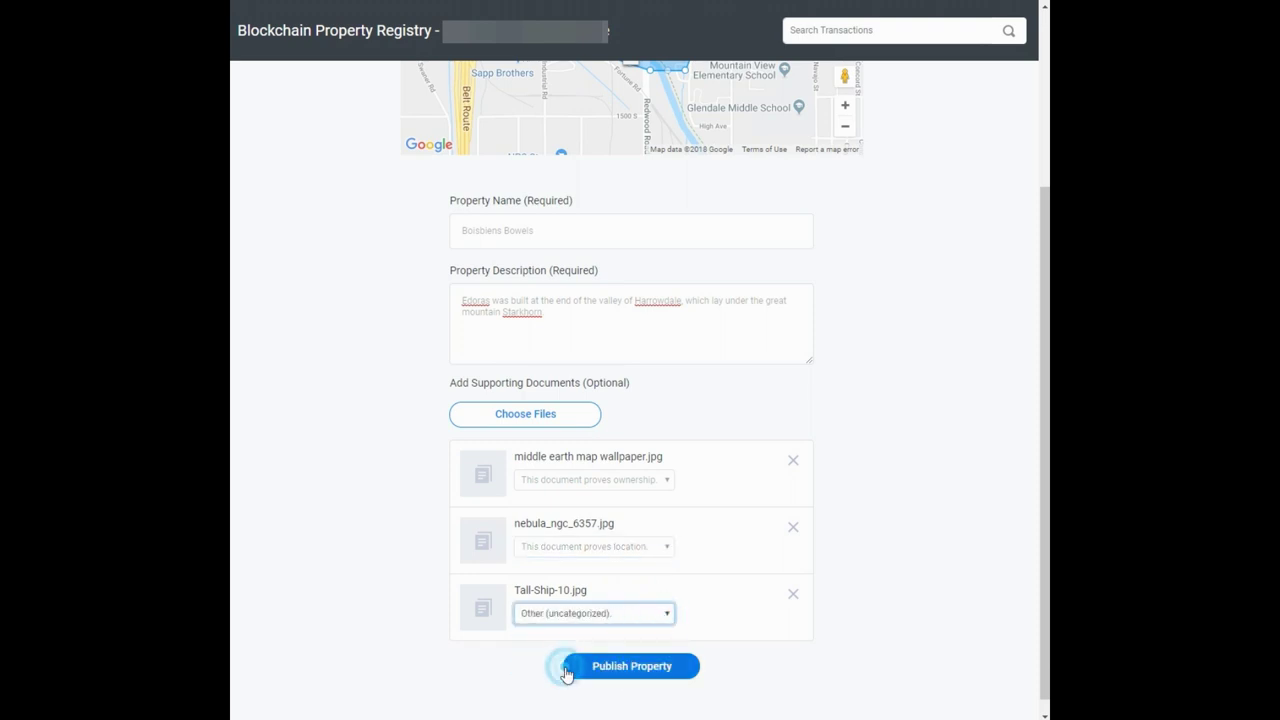
pyautogui.click(633, 672)
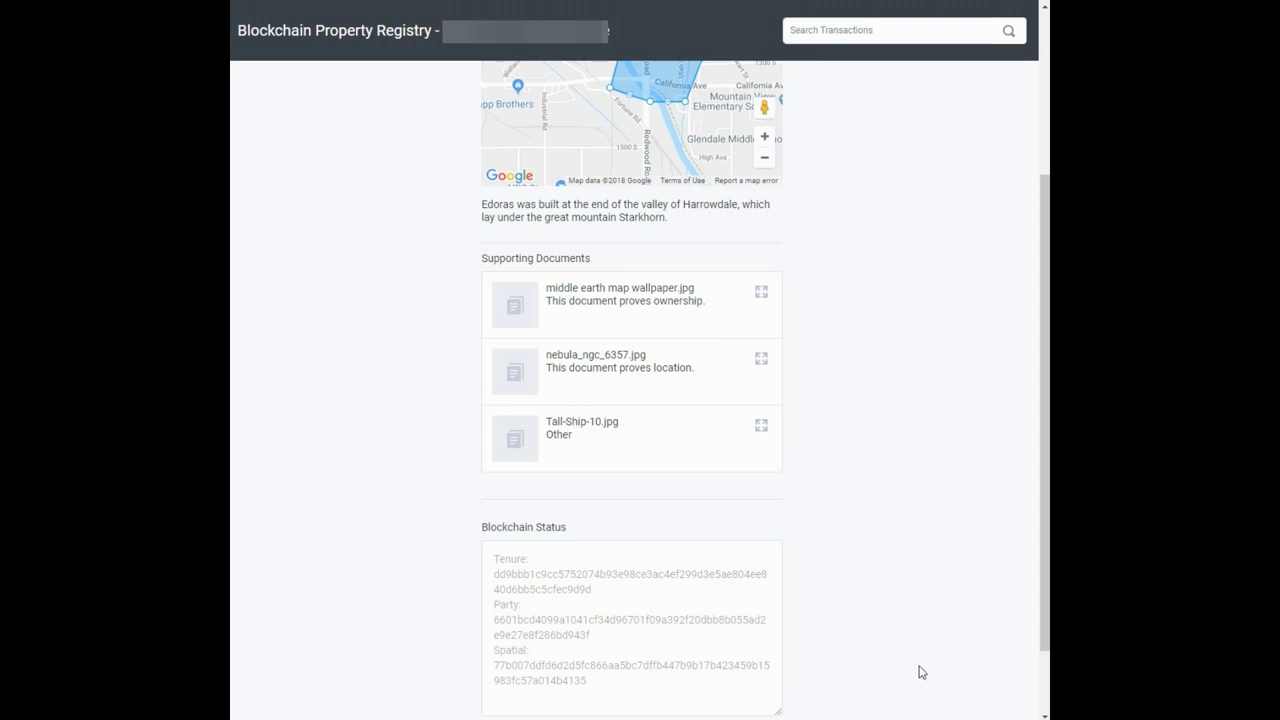
# Step: Review the Tenure, Party and Spatial transaction IDs in the published property's Blockchain Status
pyautogui.moveTo(1041, 634); pyautogui.dragTo(1045, 712)
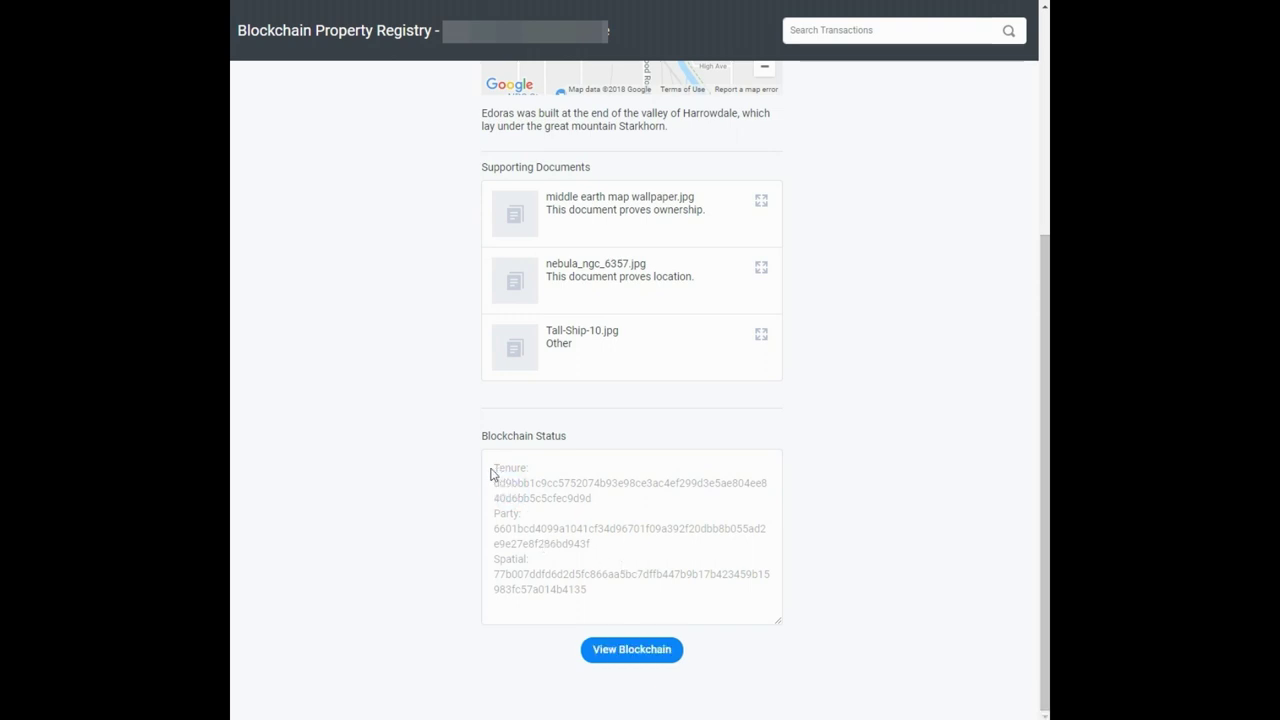
pyautogui.moveTo(491, 466); pyautogui.dragTo(597, 510)
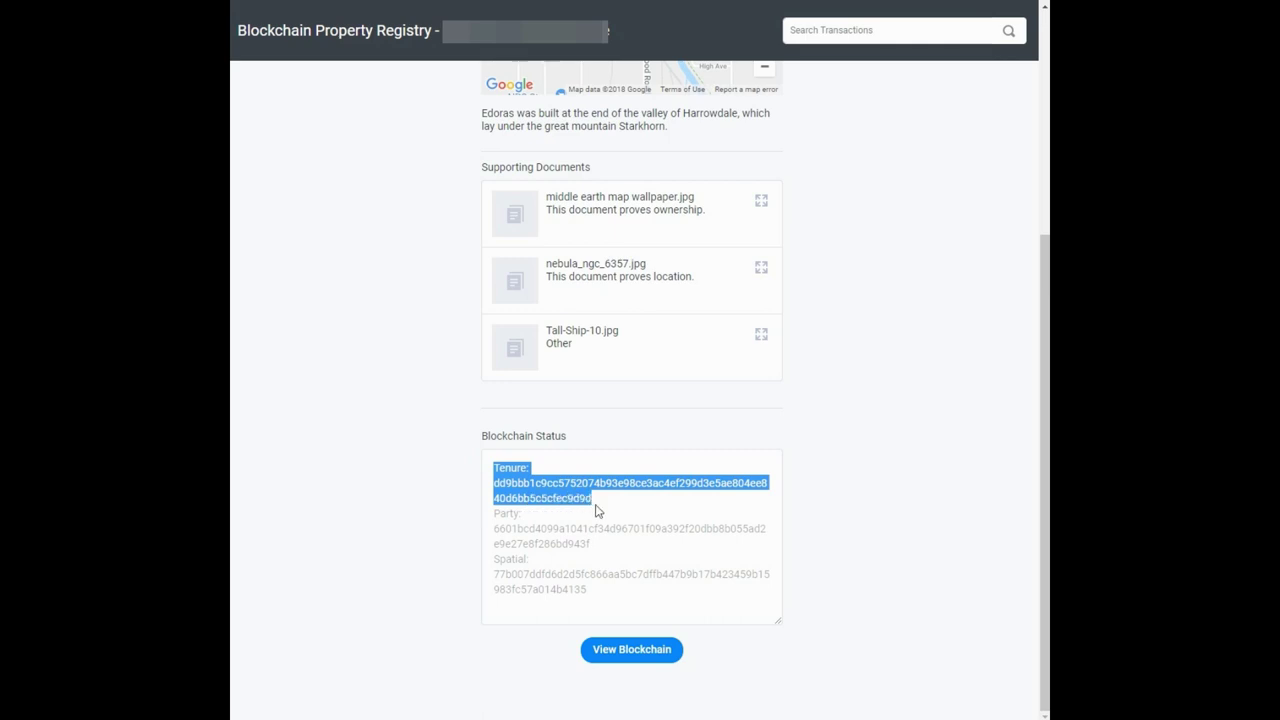
pyautogui.click(508, 525)
pyautogui.moveTo(494, 513); pyautogui.dragTo(592, 549)
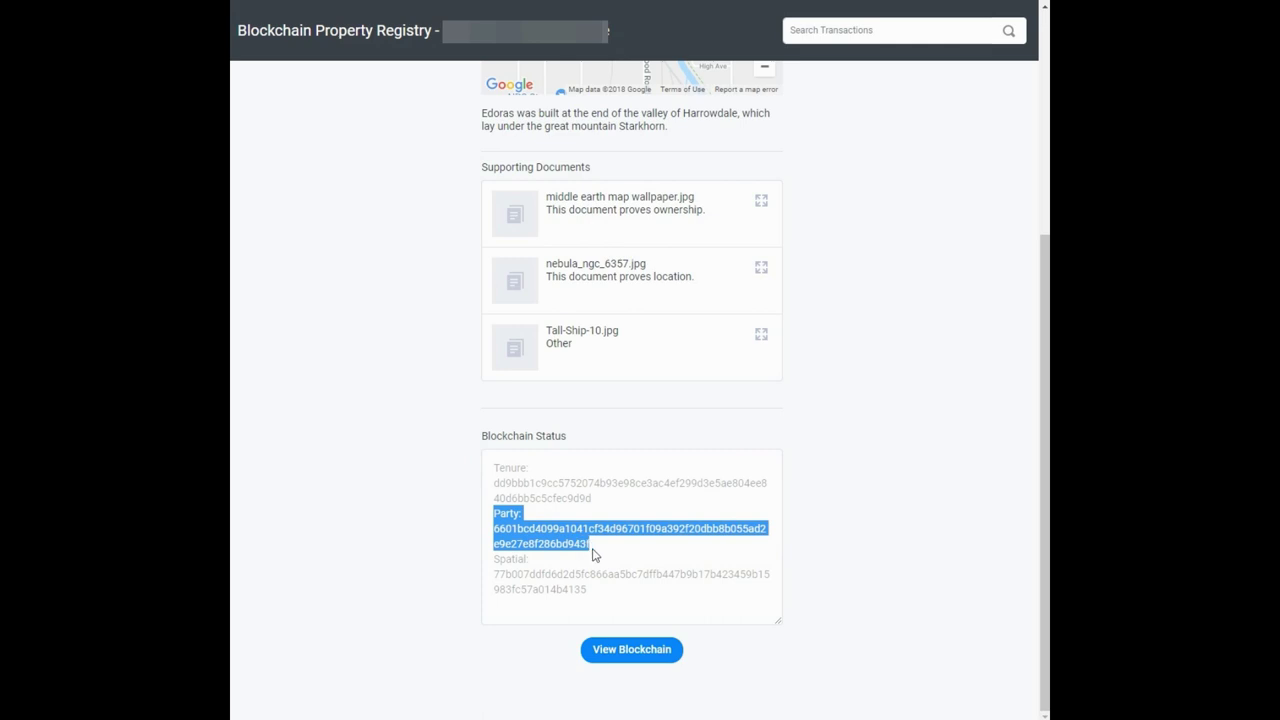
pyautogui.click(529, 568)
pyautogui.moveTo(494, 560); pyautogui.dragTo(597, 602)
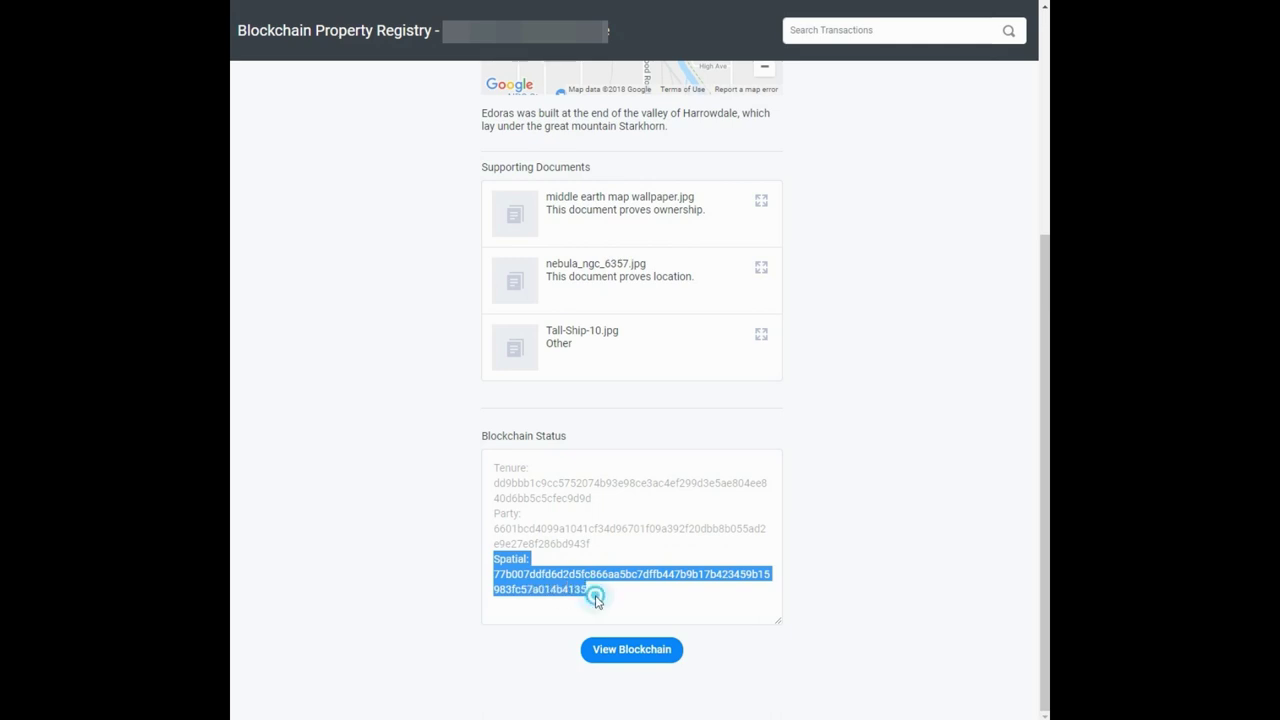
pyautogui.click(597, 602)
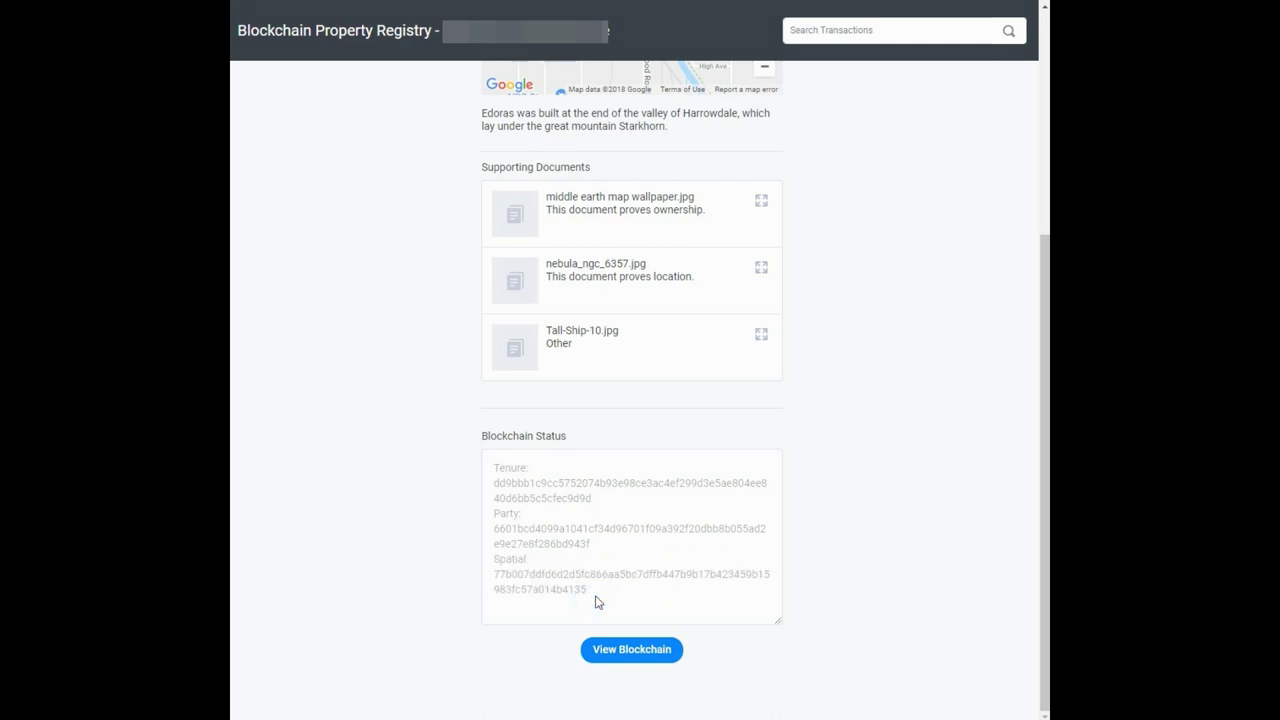
# Step: View the property's blockchain record and examine the title and description in the floData of the full tenure transaction details
pyautogui.click(612, 652)
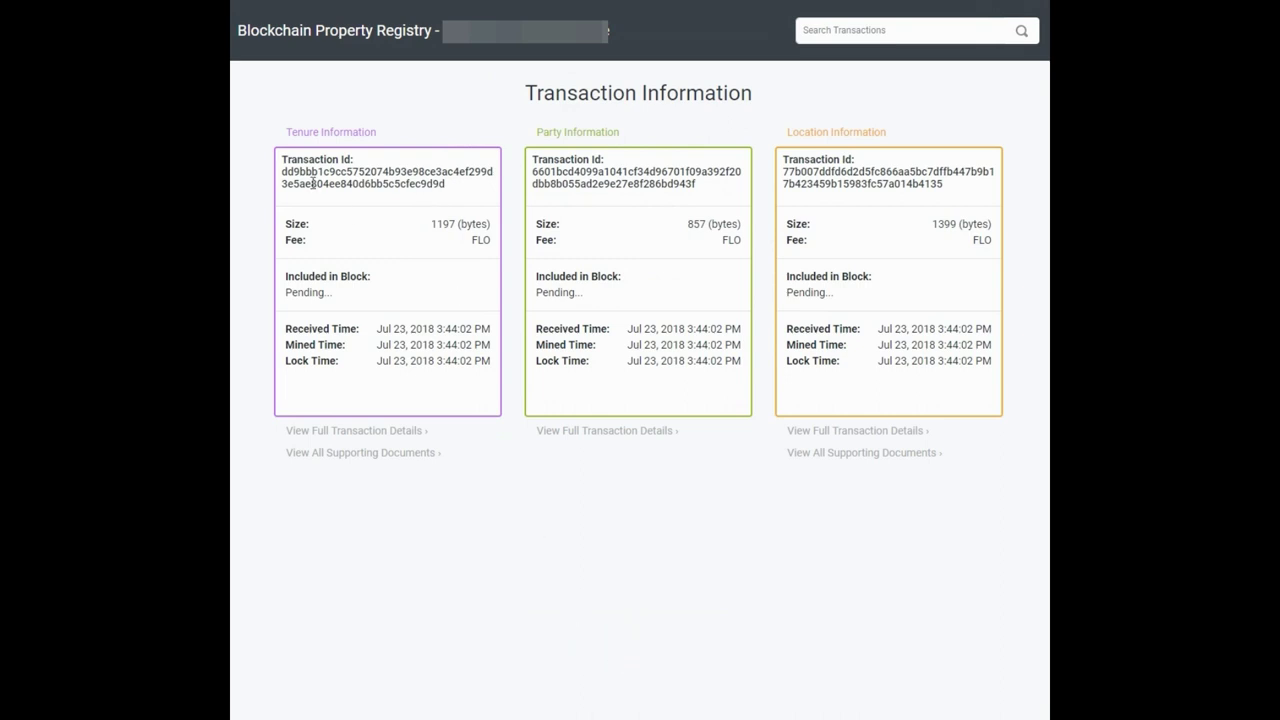
pyautogui.moveTo(282, 172); pyautogui.dragTo(444, 204)
pyautogui.click(325, 432)
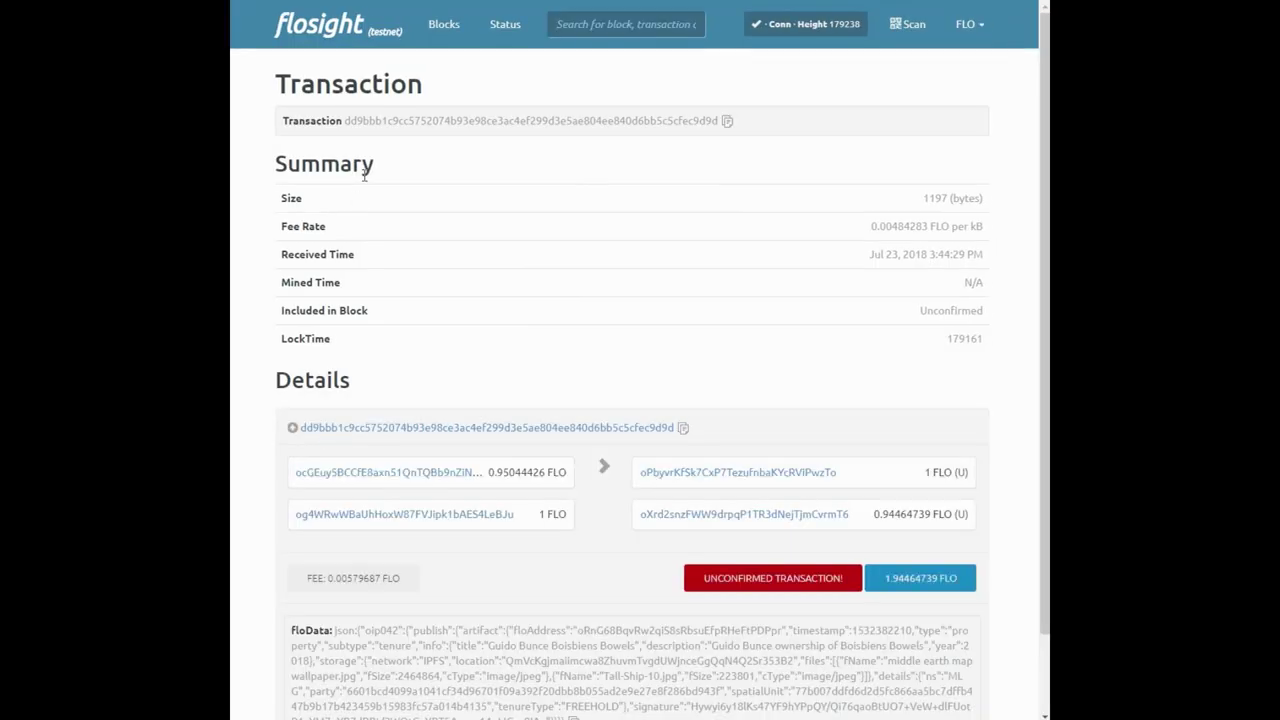
pyautogui.scroll(-1, 1046, 124)
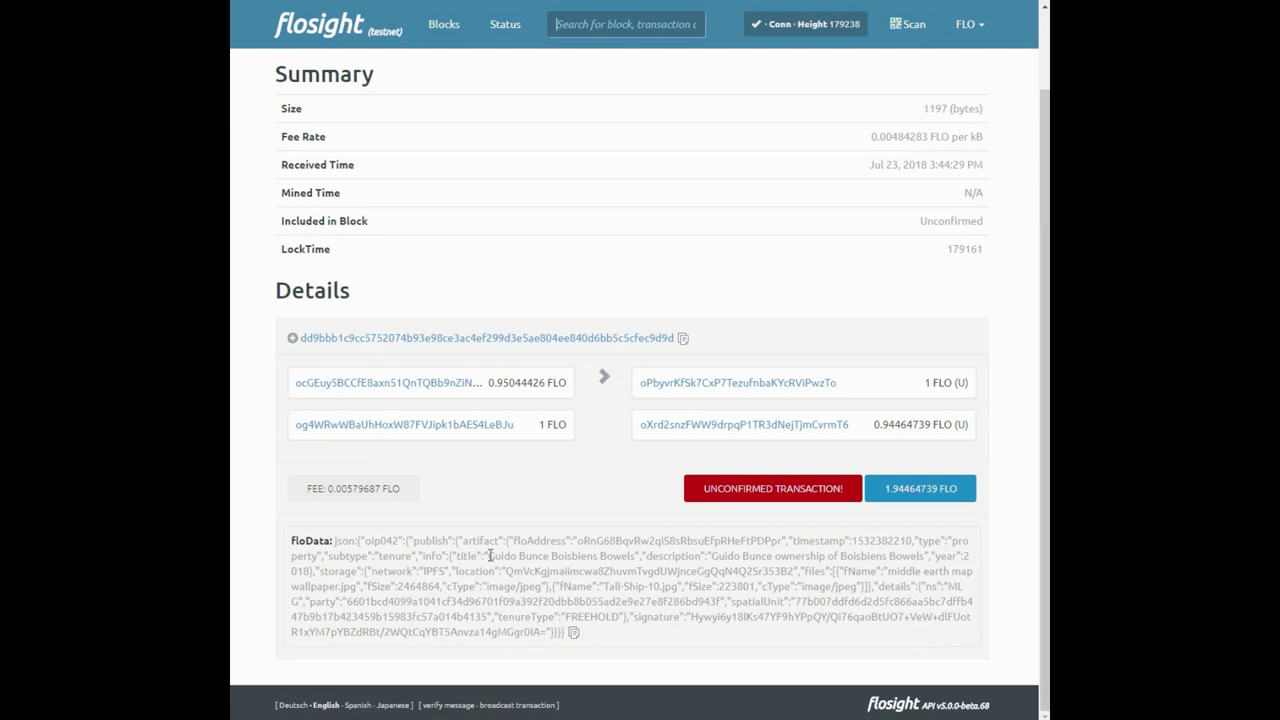
pyautogui.moveTo(488, 555); pyautogui.dragTo(632, 570)
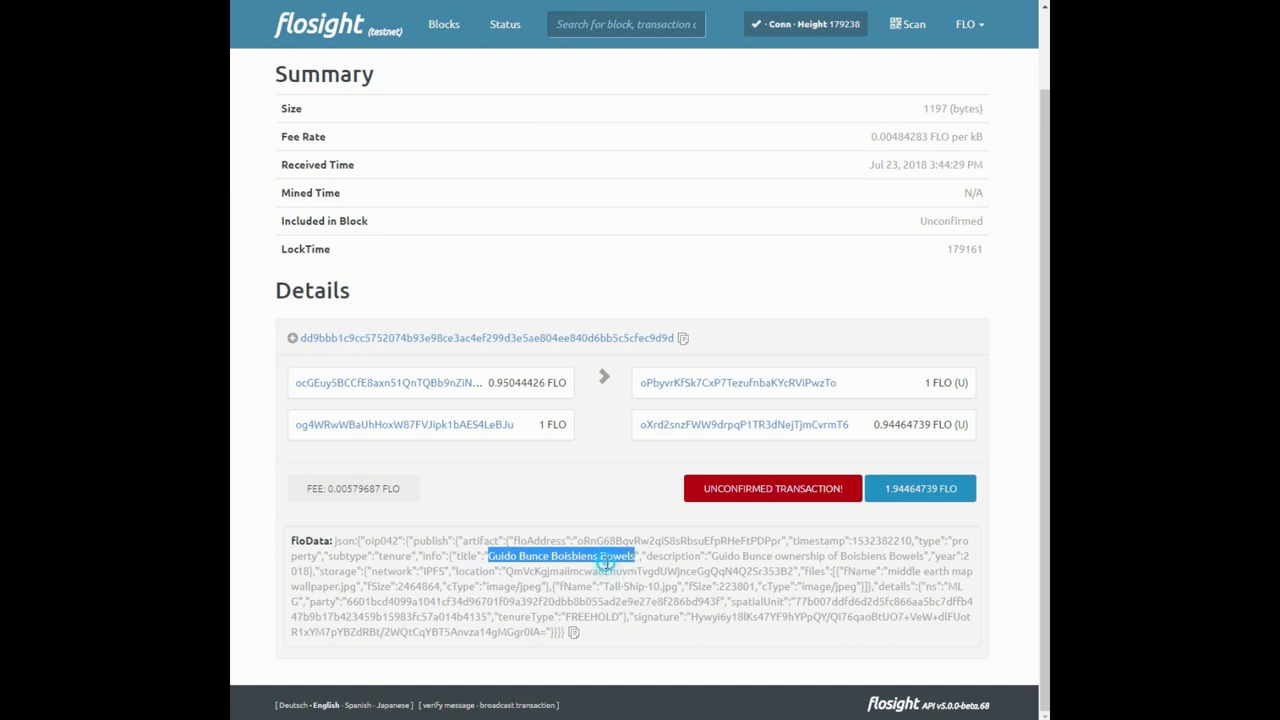
pyautogui.click(610, 571)
pyautogui.moveTo(710, 556); pyautogui.dragTo(915, 567)
pyautogui.click(918, 570)
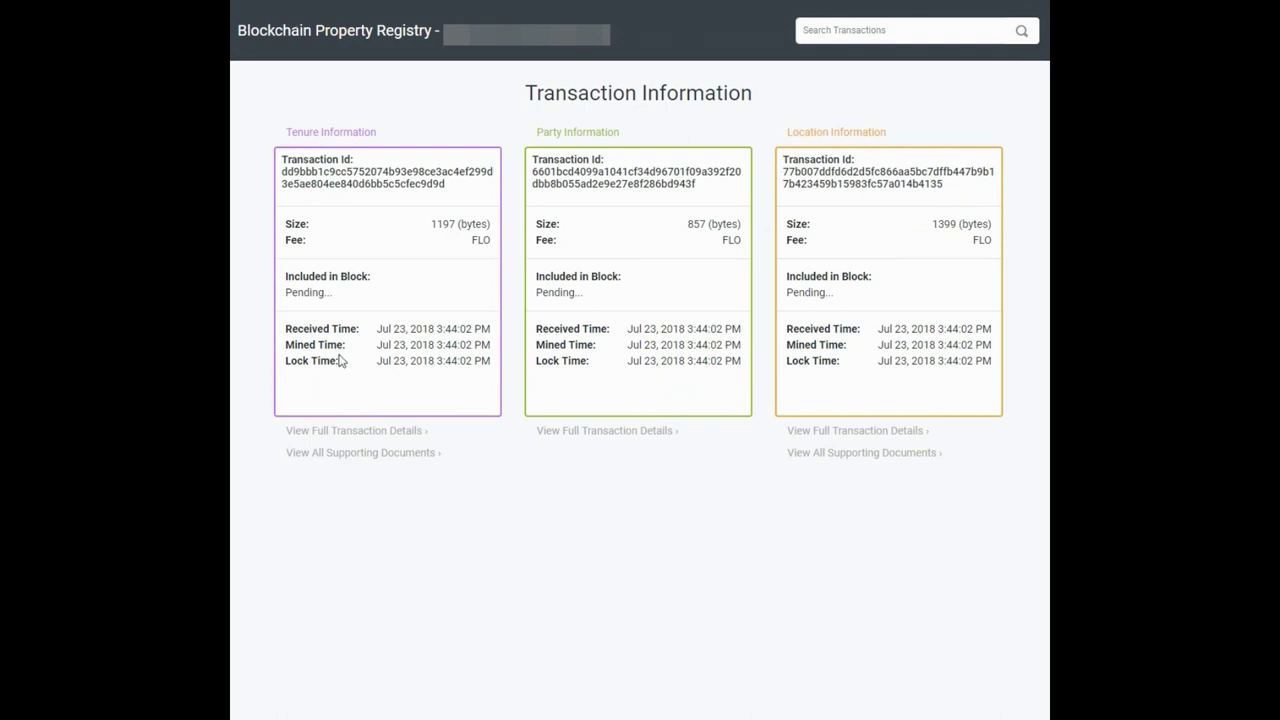
# Step: View the tenure record's supporting documents, Tall-Ship-10.jpg and middle earth map wallpaper.jpg
pyautogui.click(343, 452)
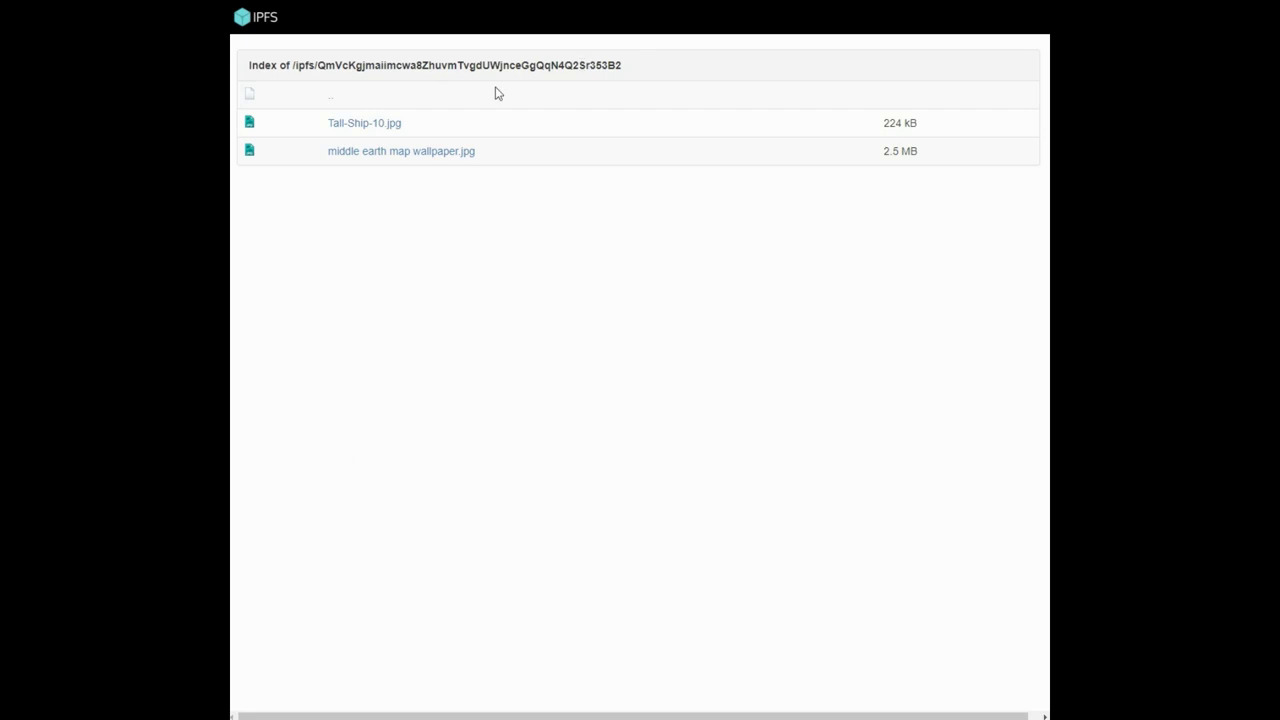
pyautogui.click(364, 125)
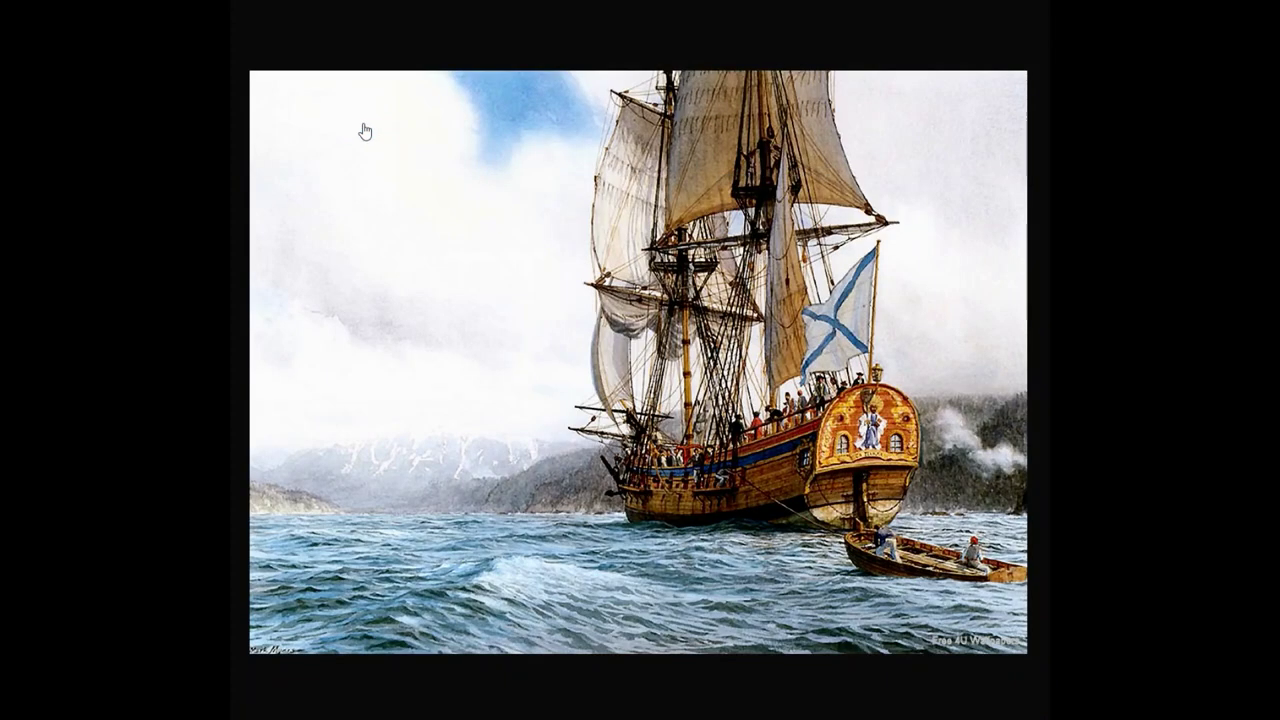
pyautogui.hotkey('alt', 'Left')
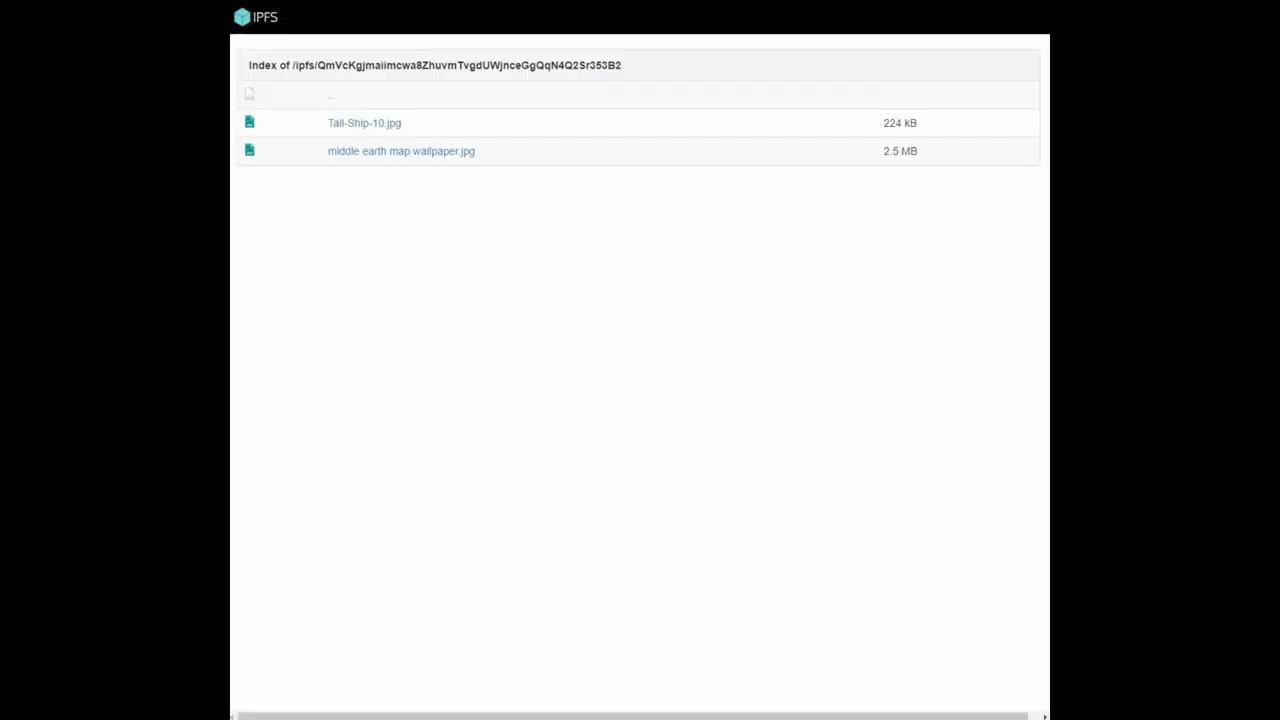
pyautogui.click(352, 150)
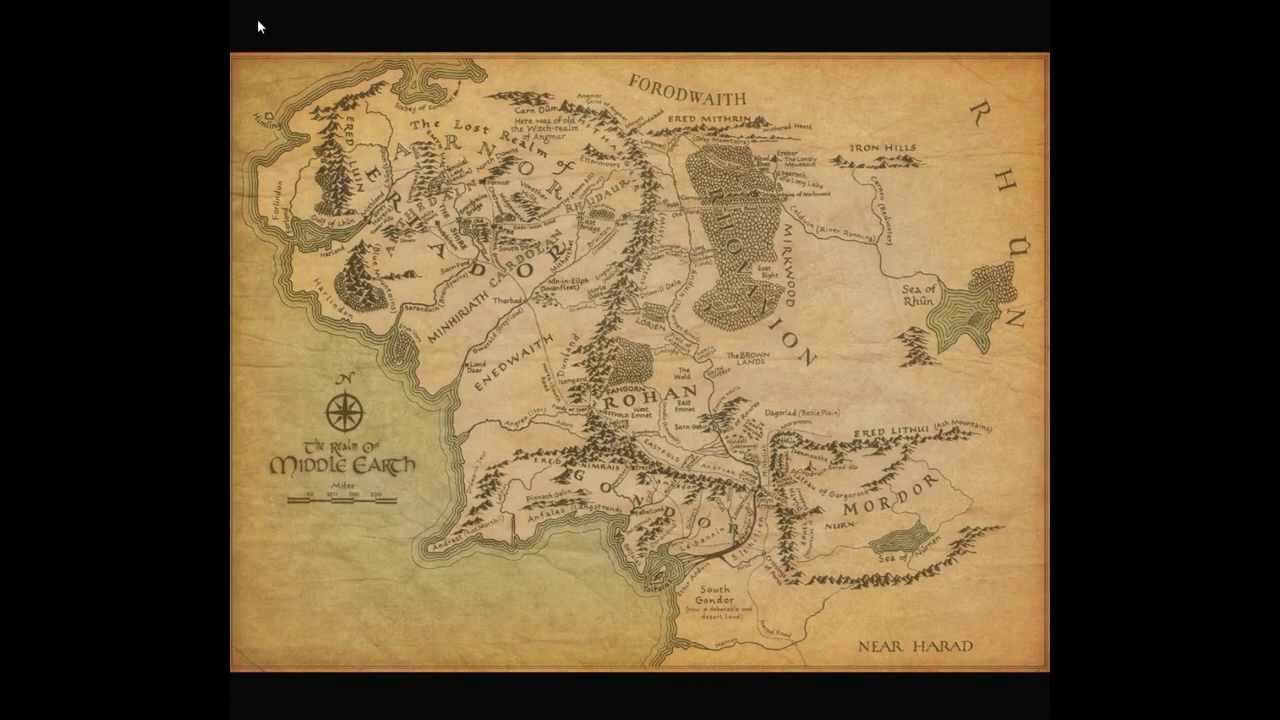
pyautogui.hotkey('alt', 'Left')
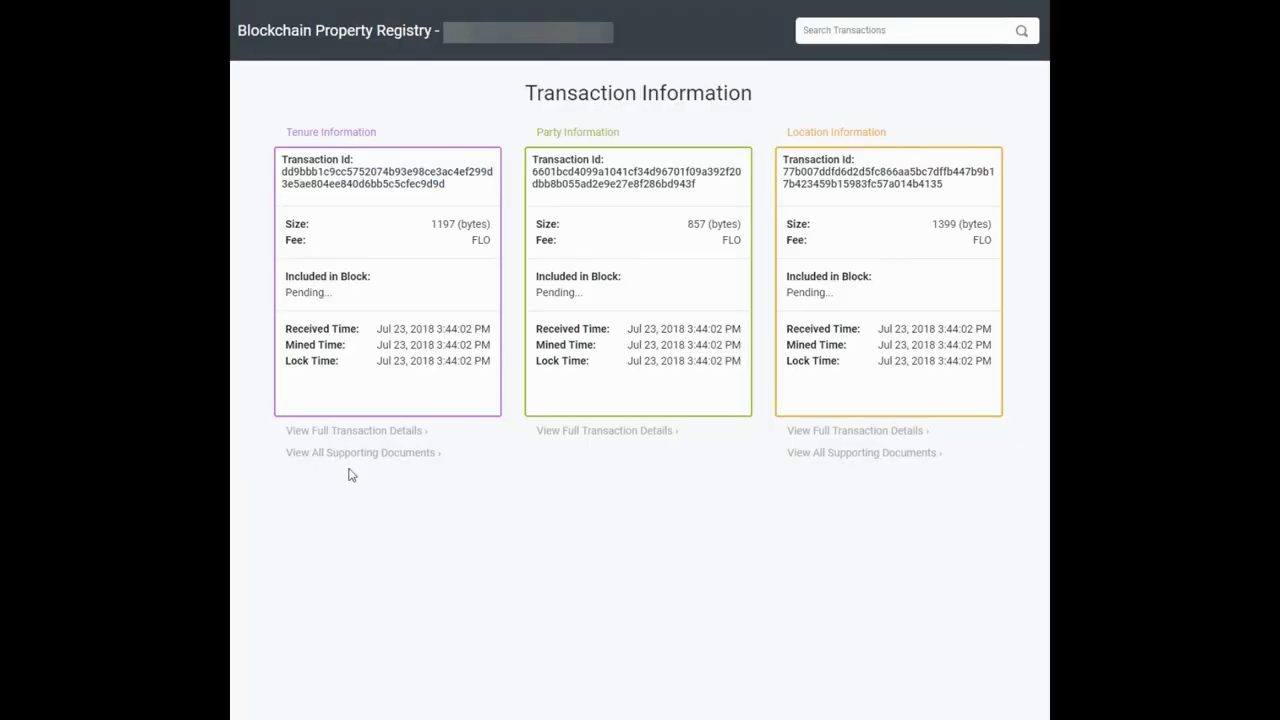
# Step: Examine the title in the floData of the full party transaction details
pyautogui.click(565, 434)
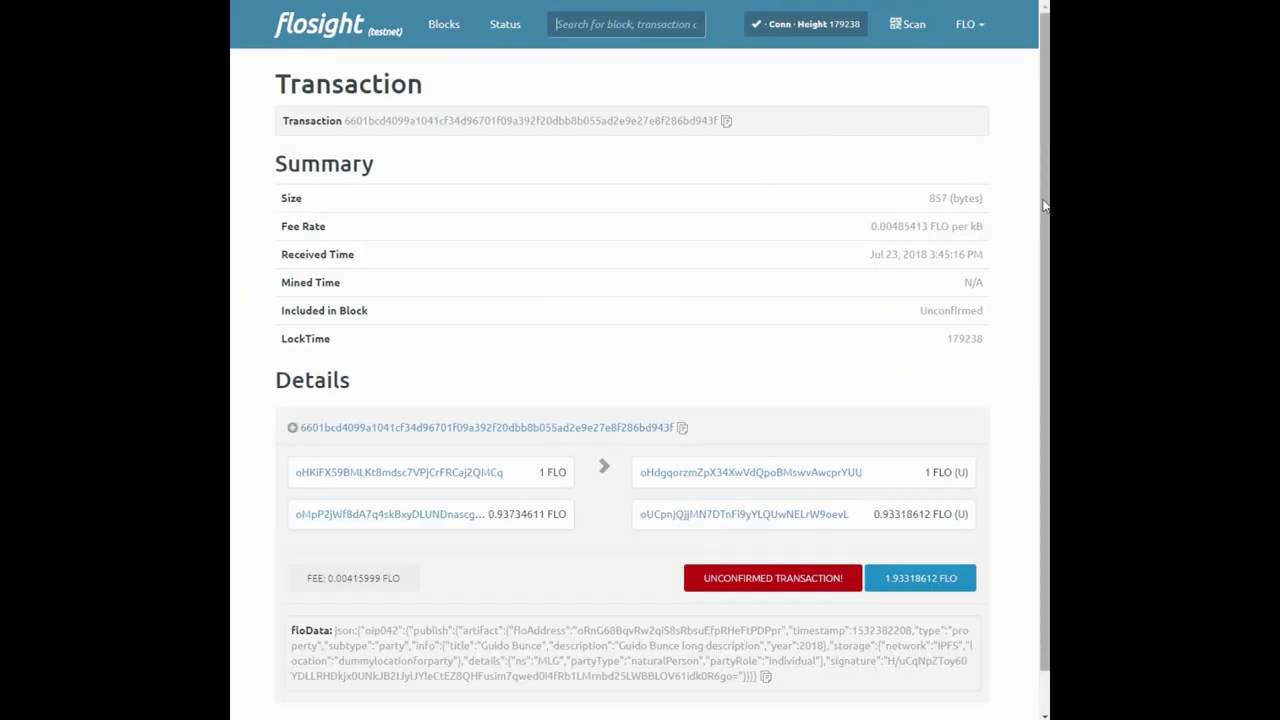
pyautogui.scroll(-1, 1043, 205)
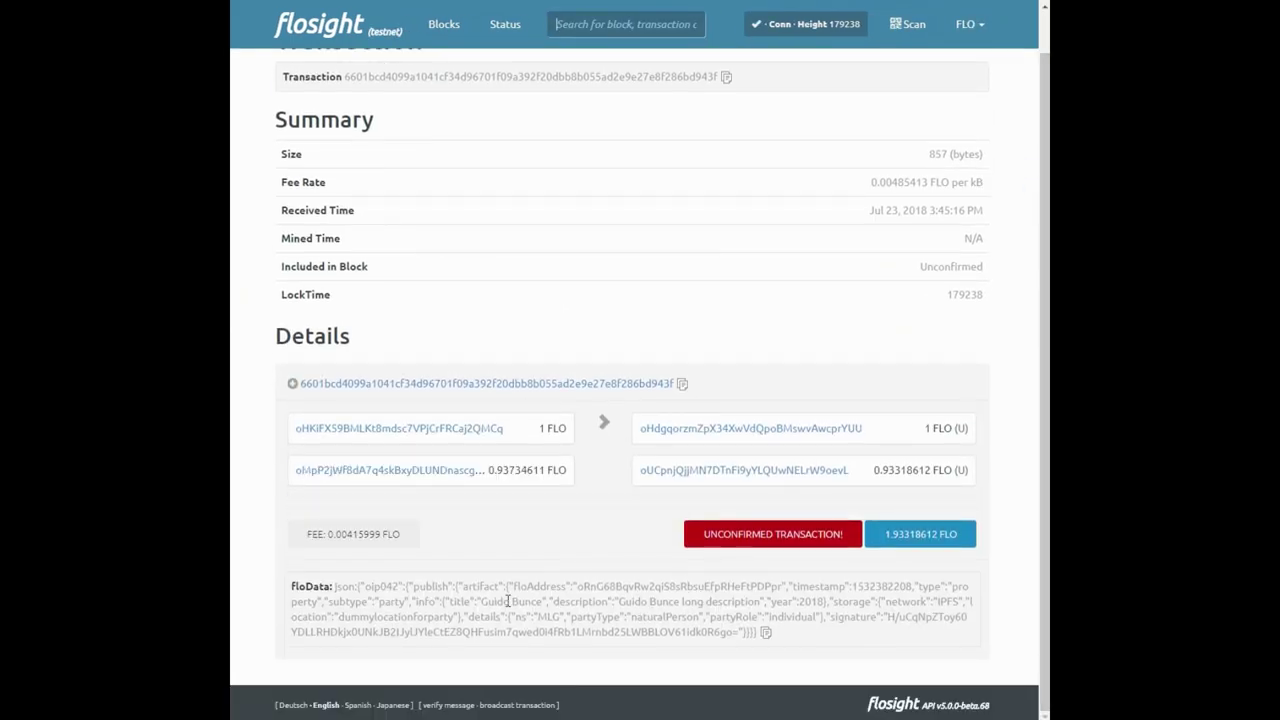
pyautogui.moveTo(480, 603); pyautogui.dragTo(541, 606)
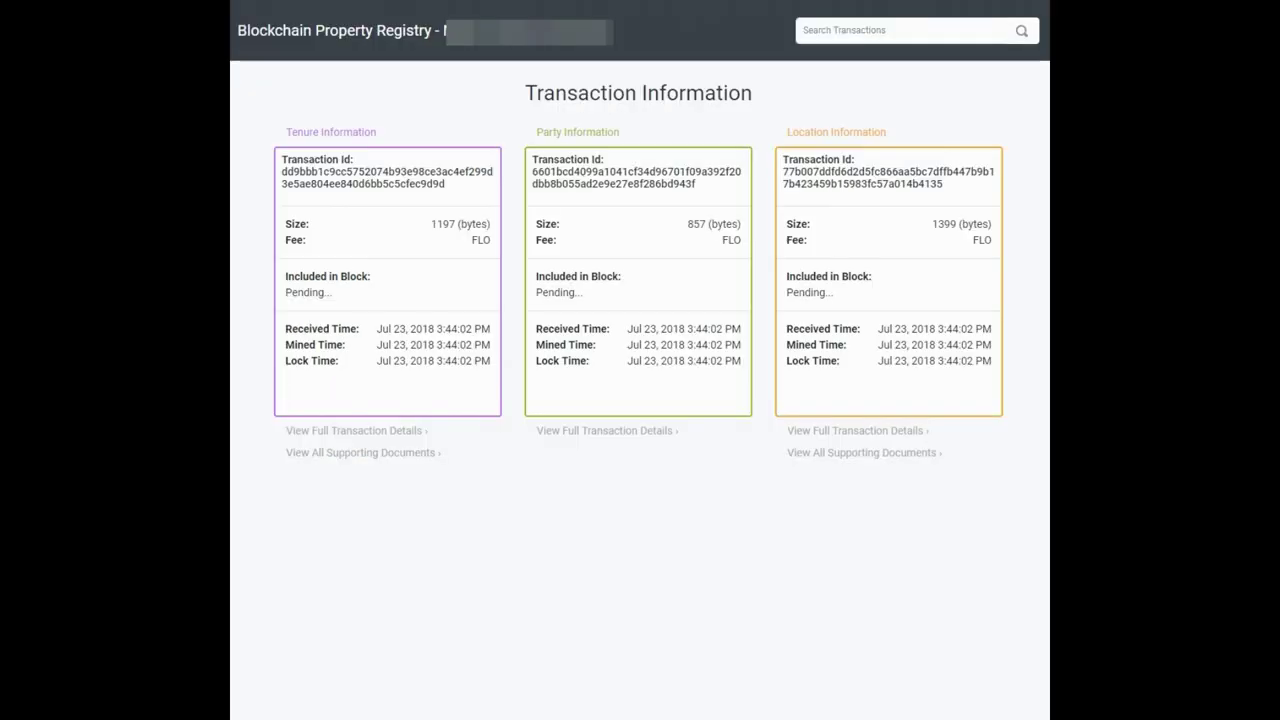
# Step: Examine the property title and polygon coordinates in the floData of the full location transaction details
pyautogui.click(815, 432)
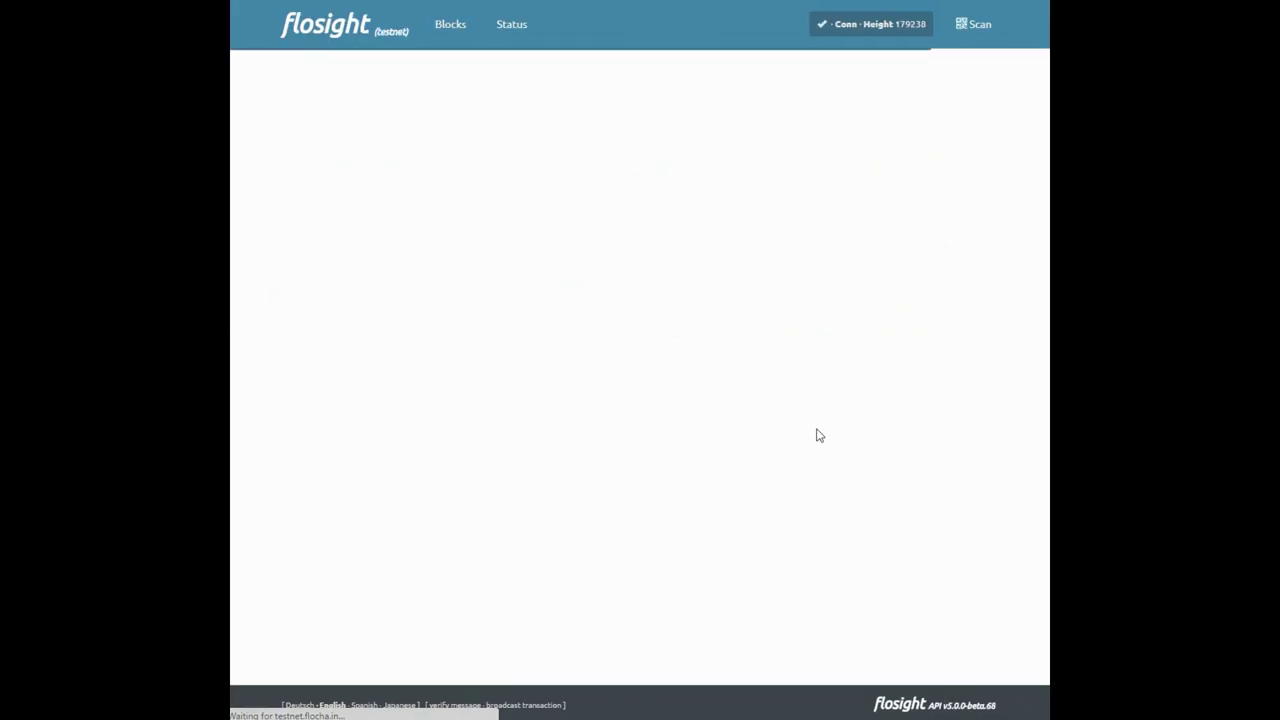
pyautogui.scroll(-1, 816, 433)
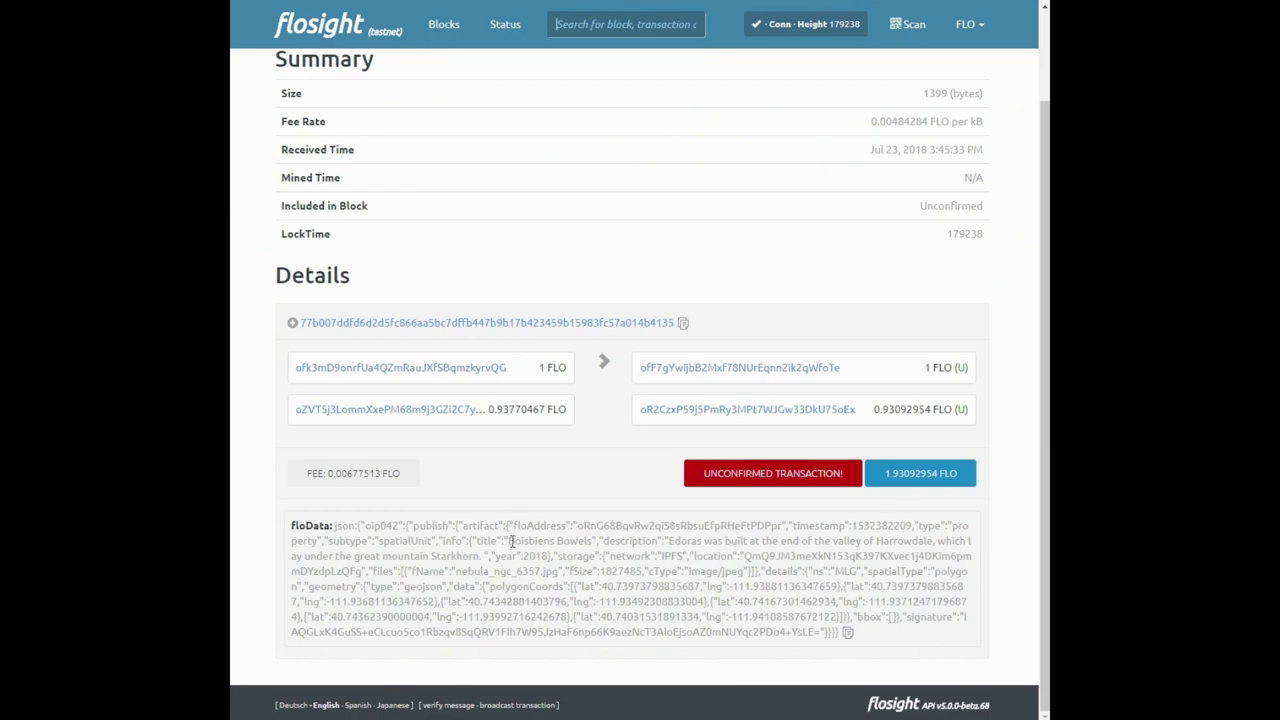
pyautogui.moveTo(509, 541); pyautogui.dragTo(594, 541)
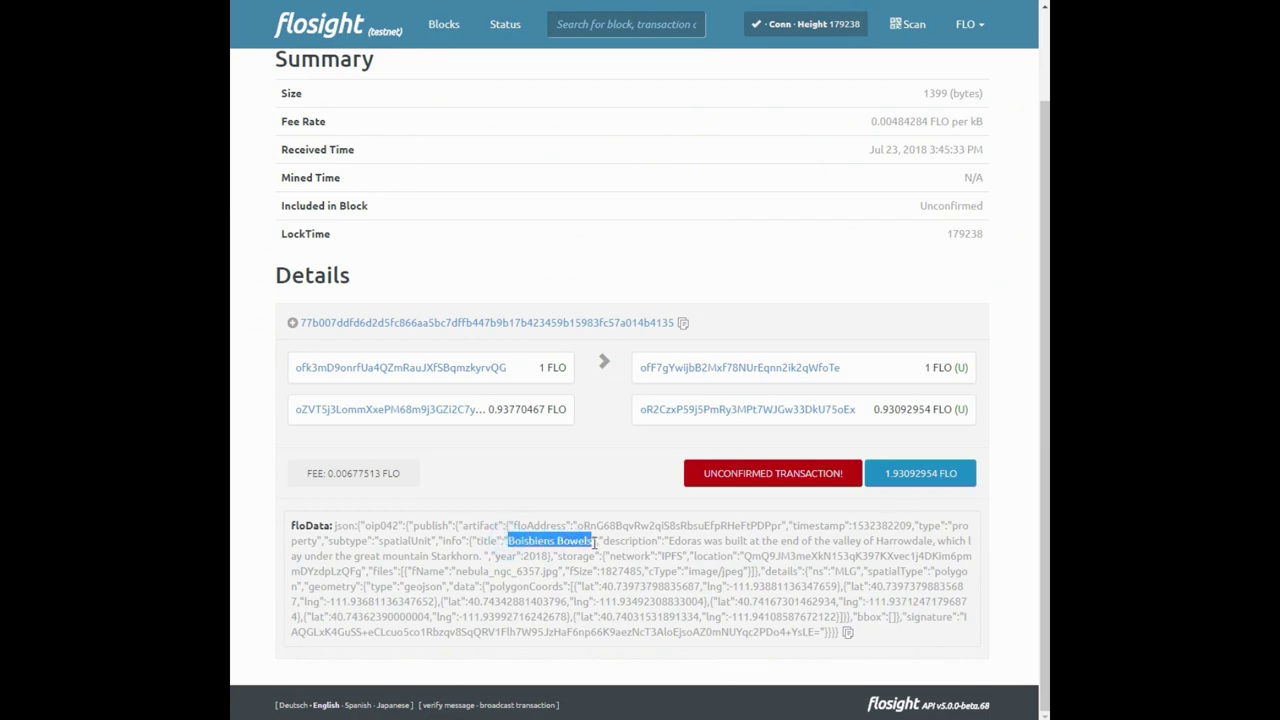
pyautogui.click(596, 548)
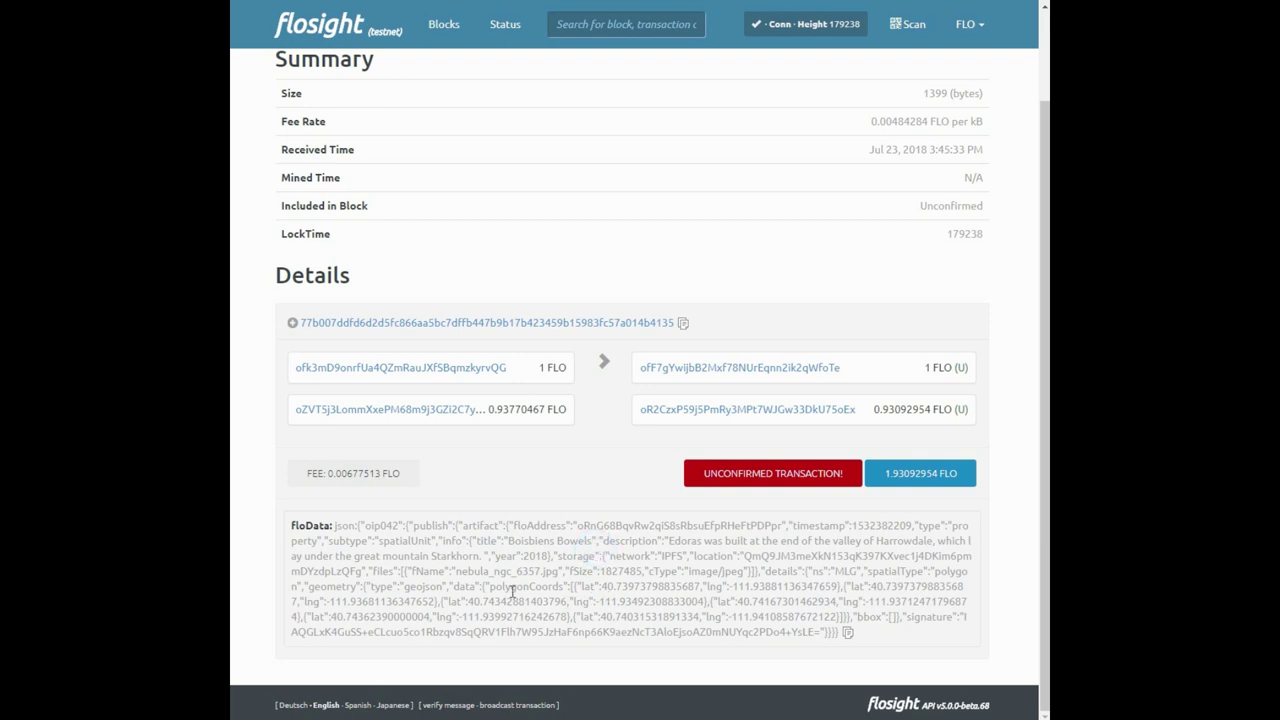
pyautogui.moveTo(483, 588); pyautogui.dragTo(851, 617)
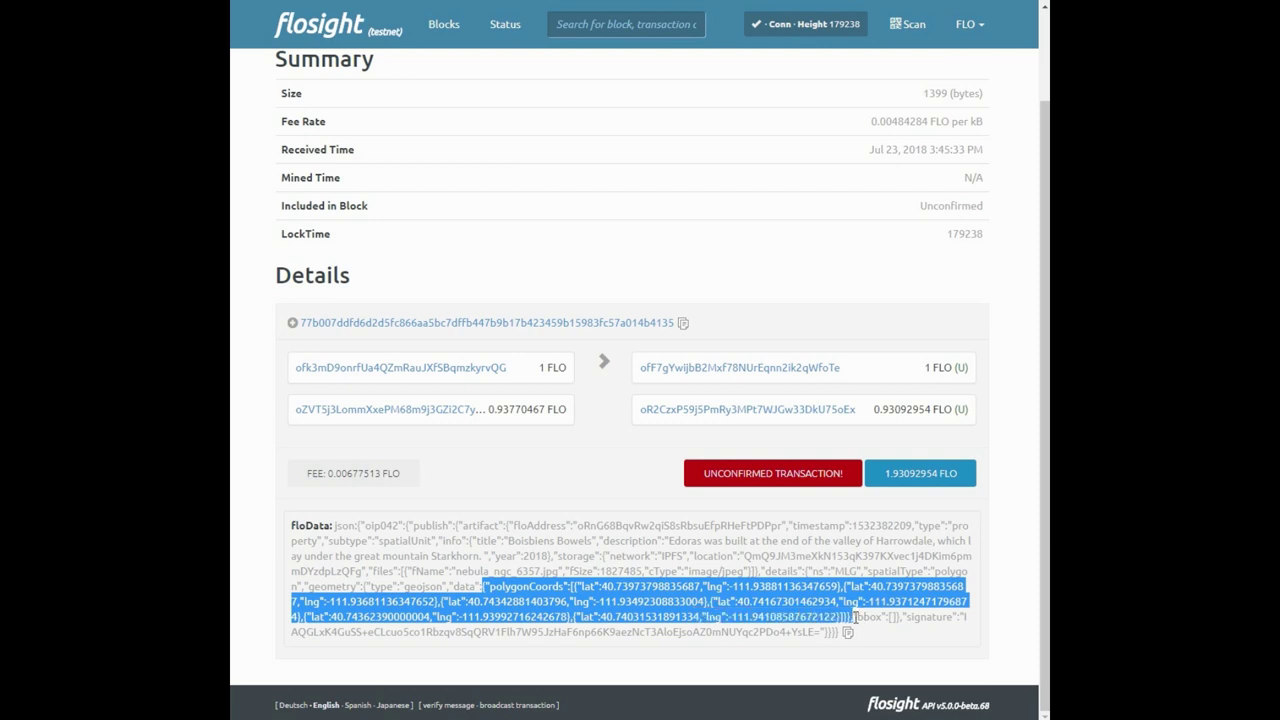